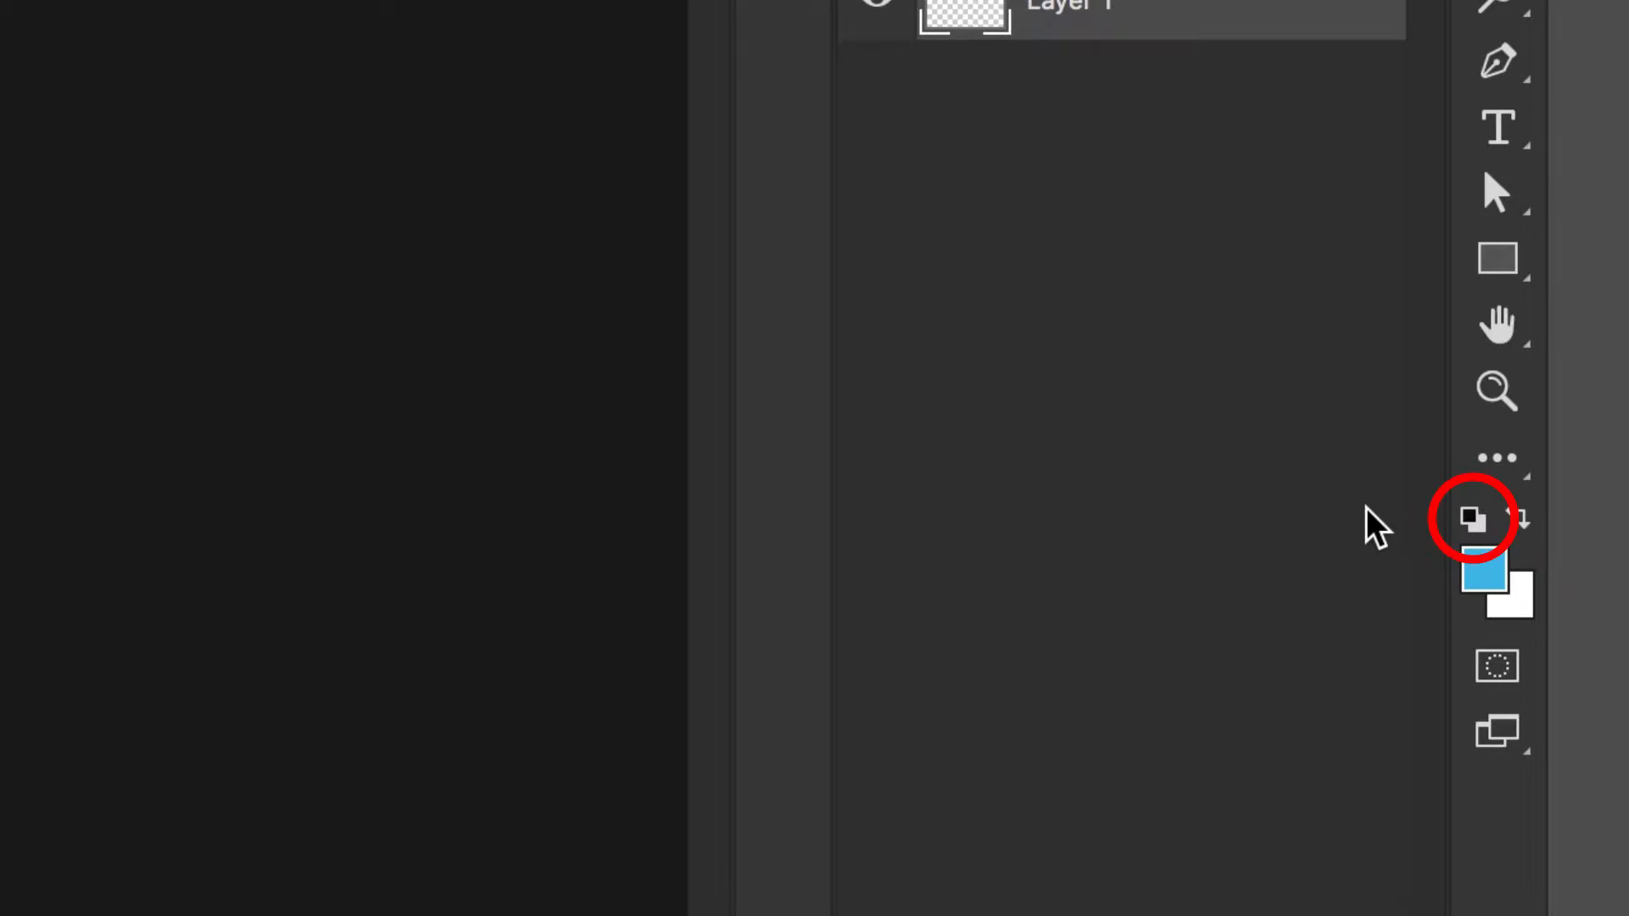
# Reset the foreground and background colours to the defaults and swap them so white is the foreground colour.
pyautogui.click(1472, 519)
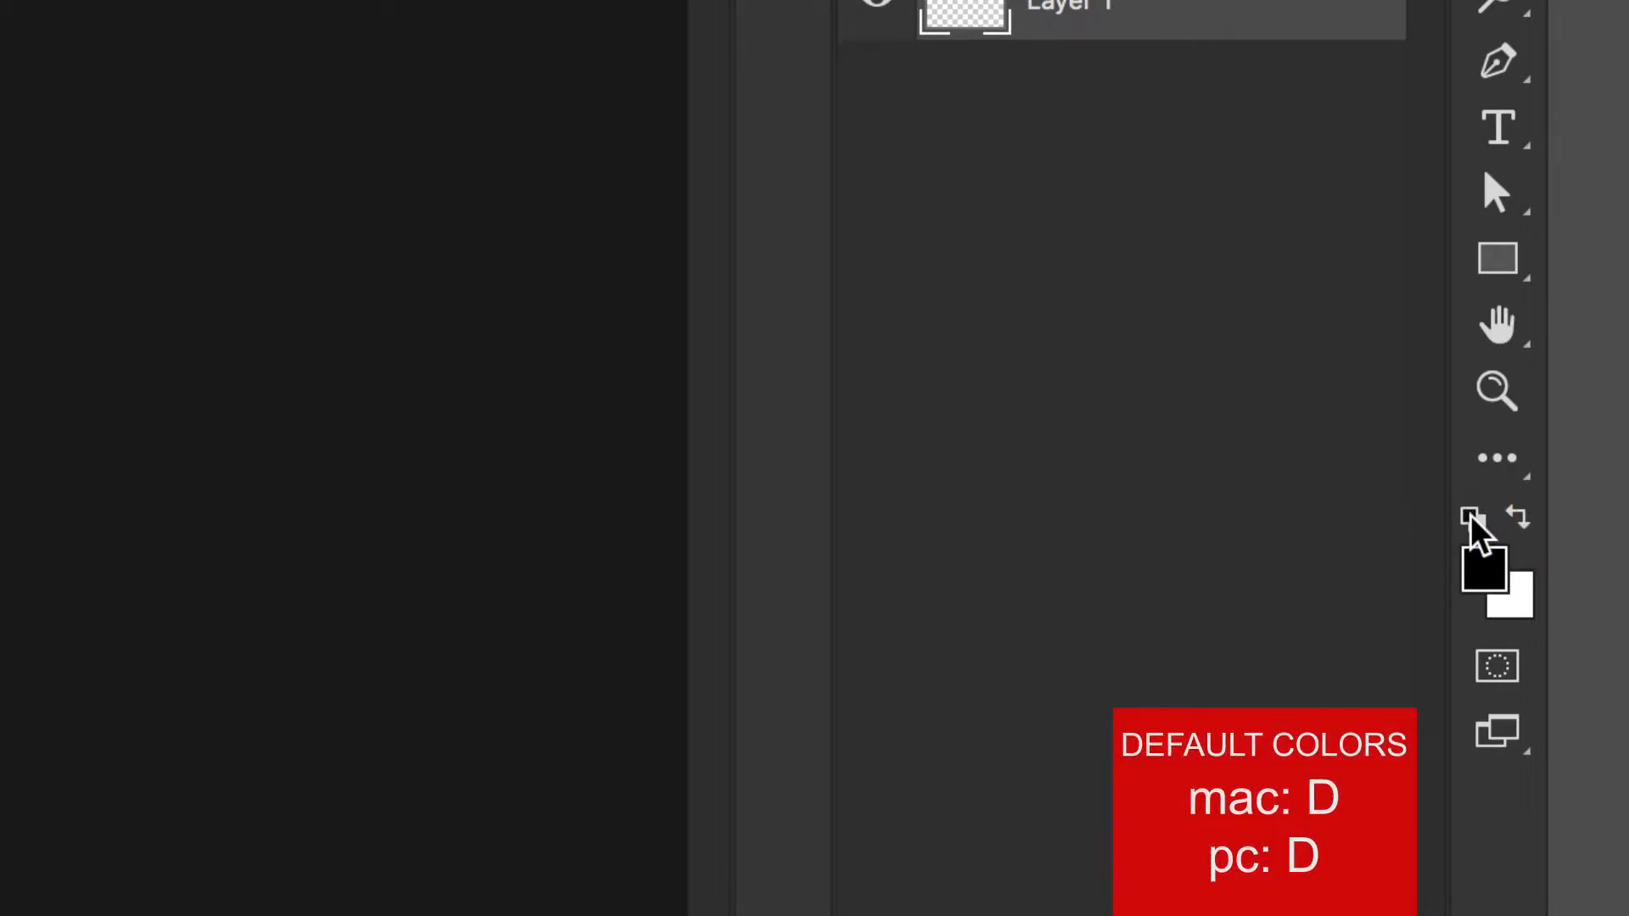
pyautogui.click(1519, 515)
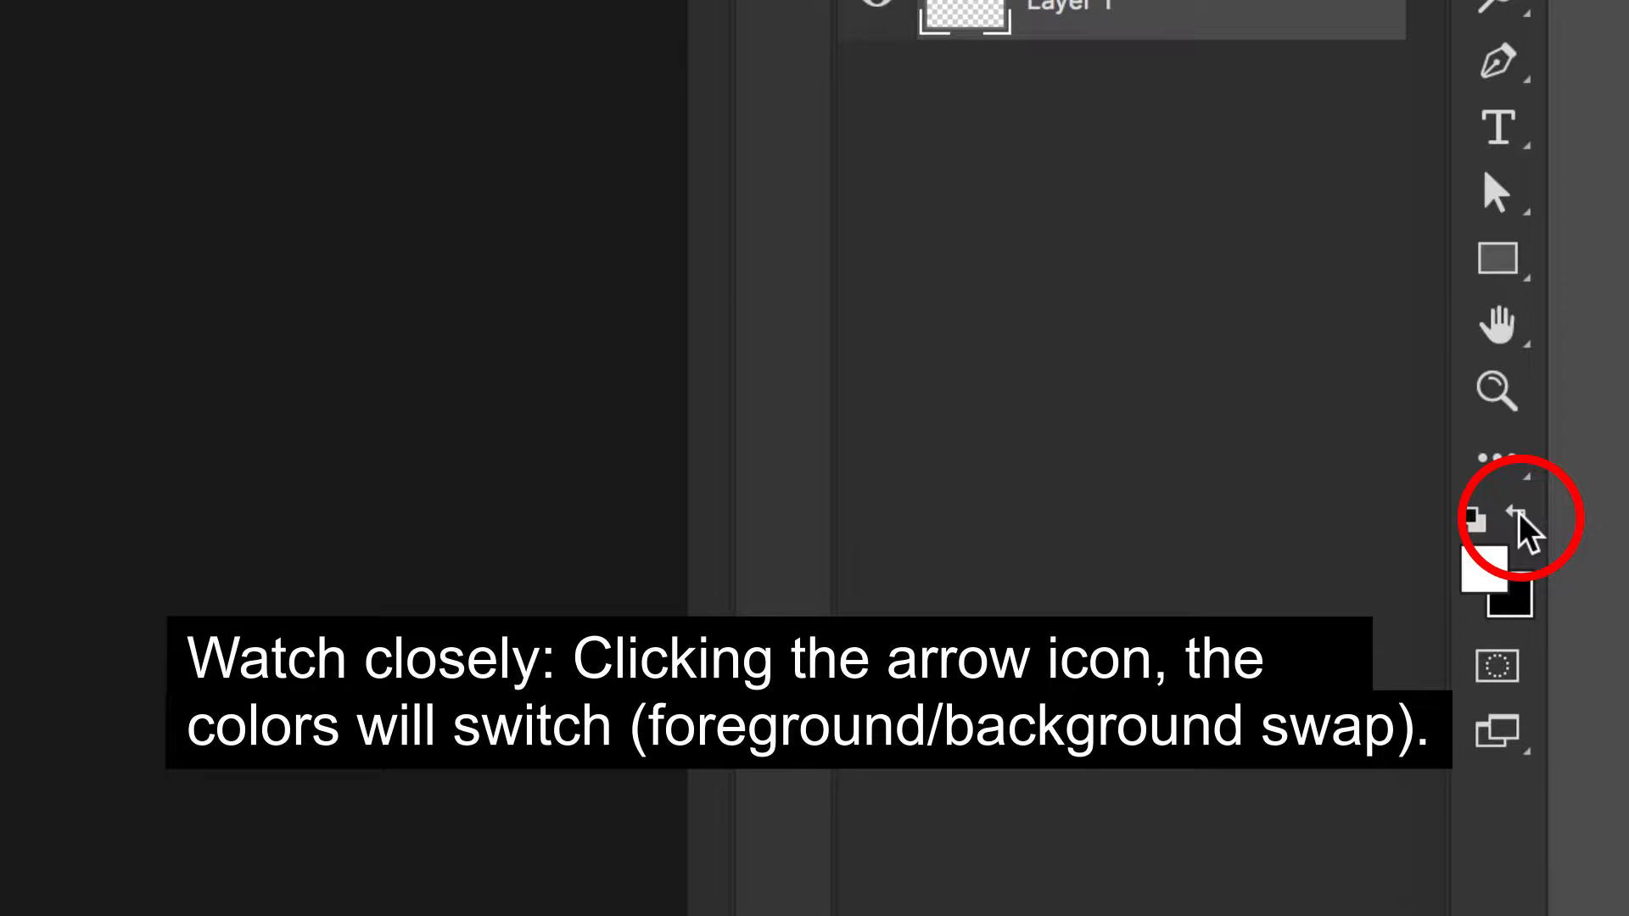
pyautogui.click(1520, 515)
pyautogui.click(1520, 515)
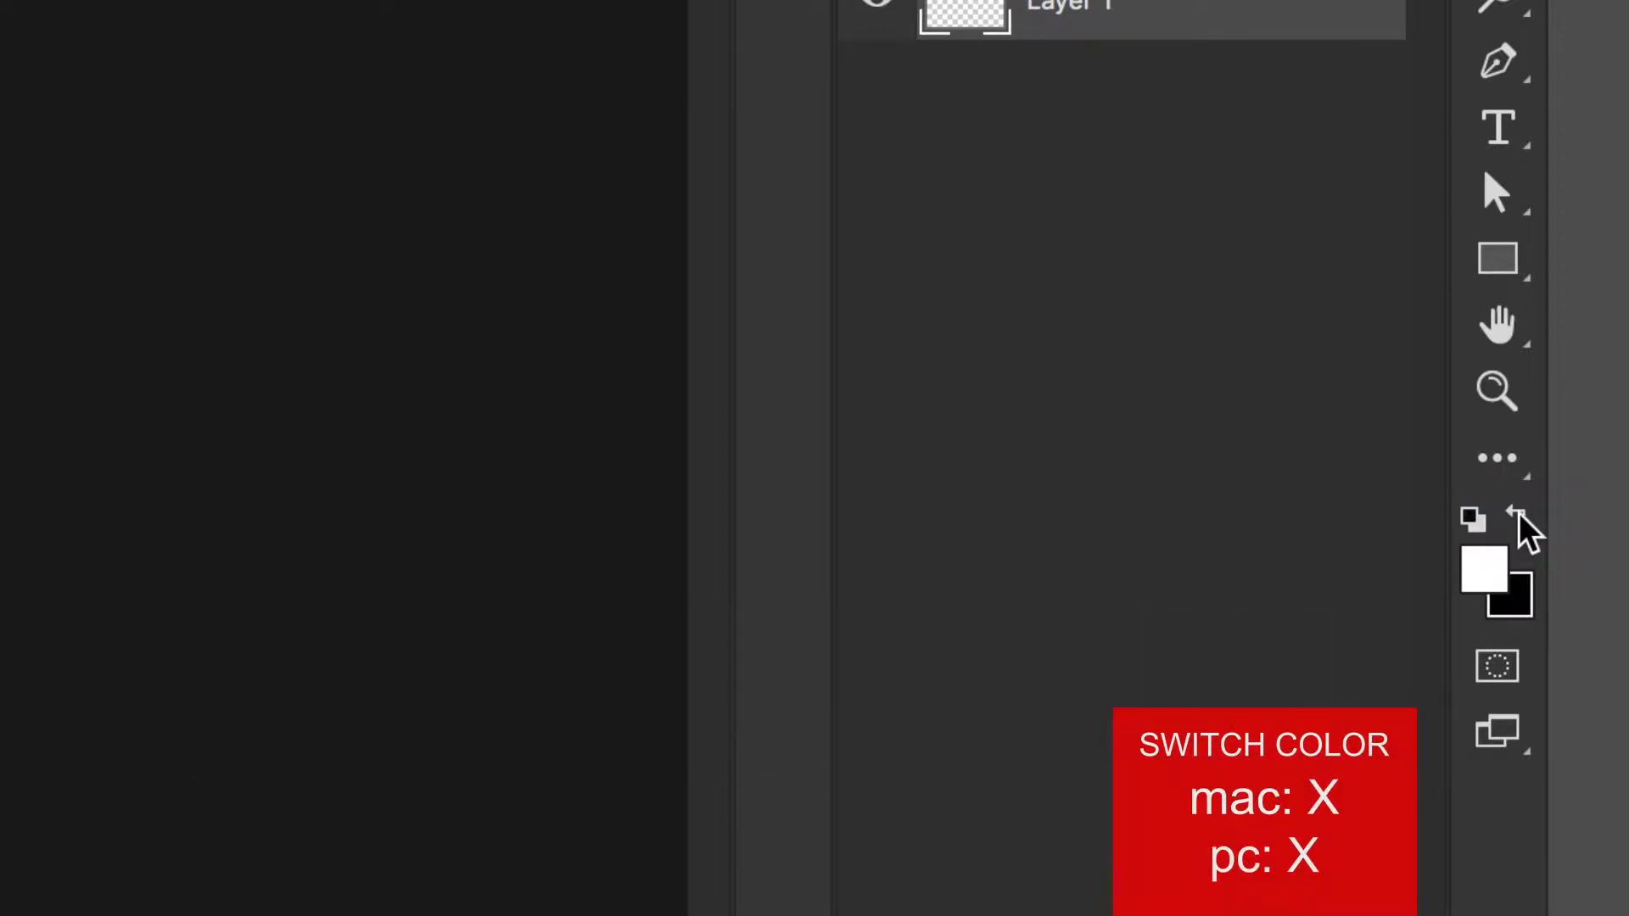
# Fill Layer 1 with the white foreground colour.
pyautogui.hotkey('alt', 'BackSpace')
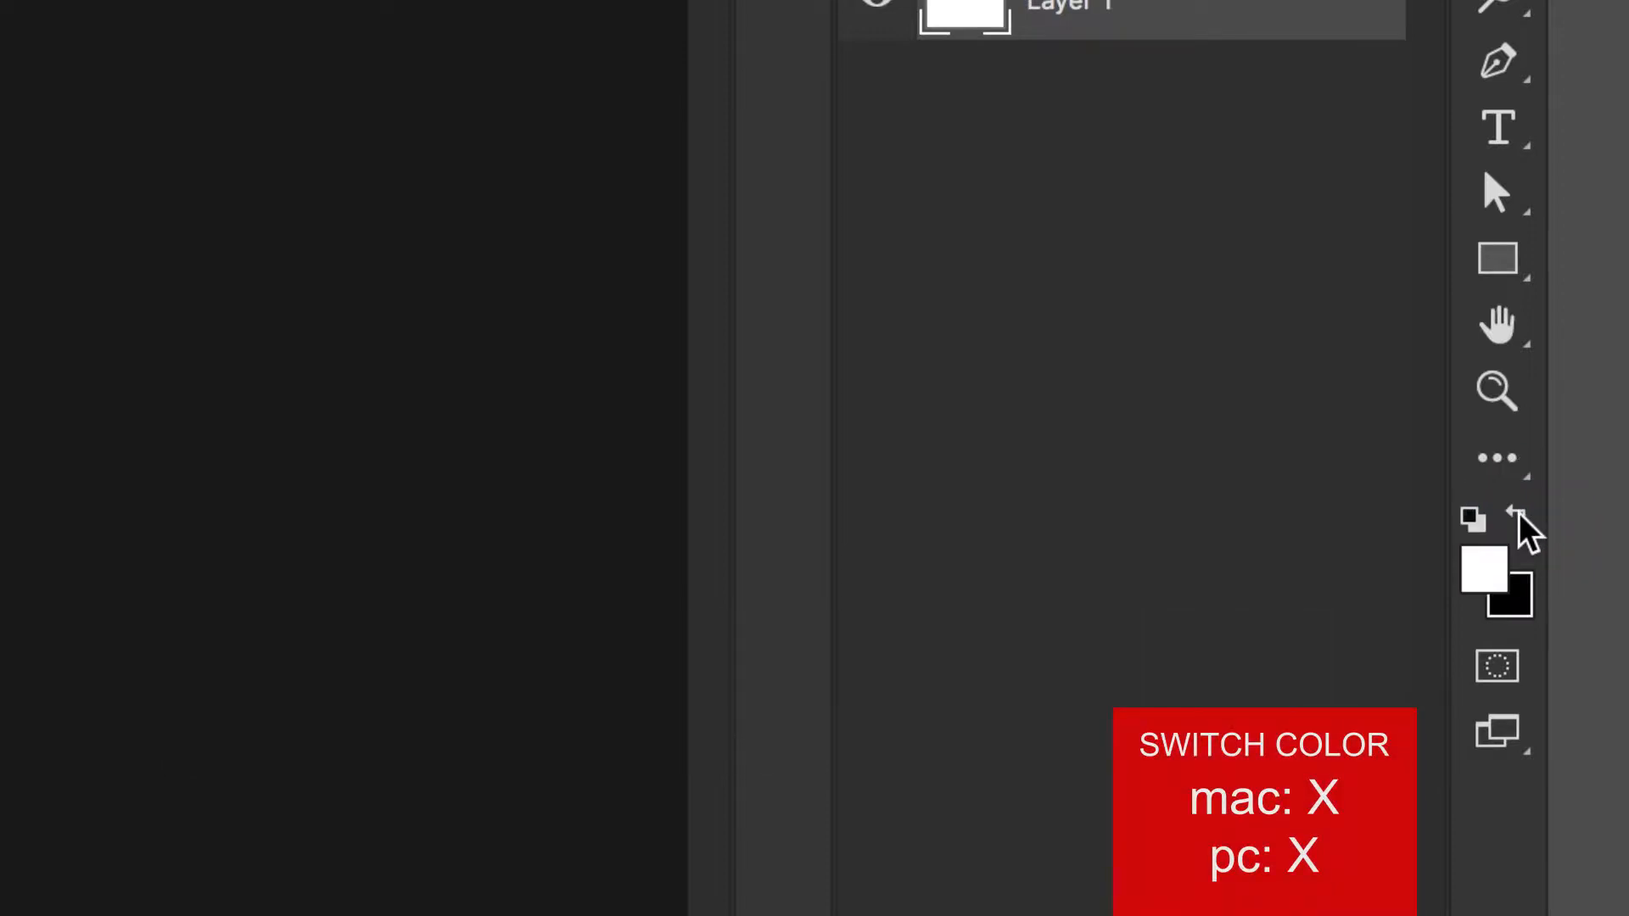
pyautogui.click(1520, 515)
pyautogui.click(1520, 515)
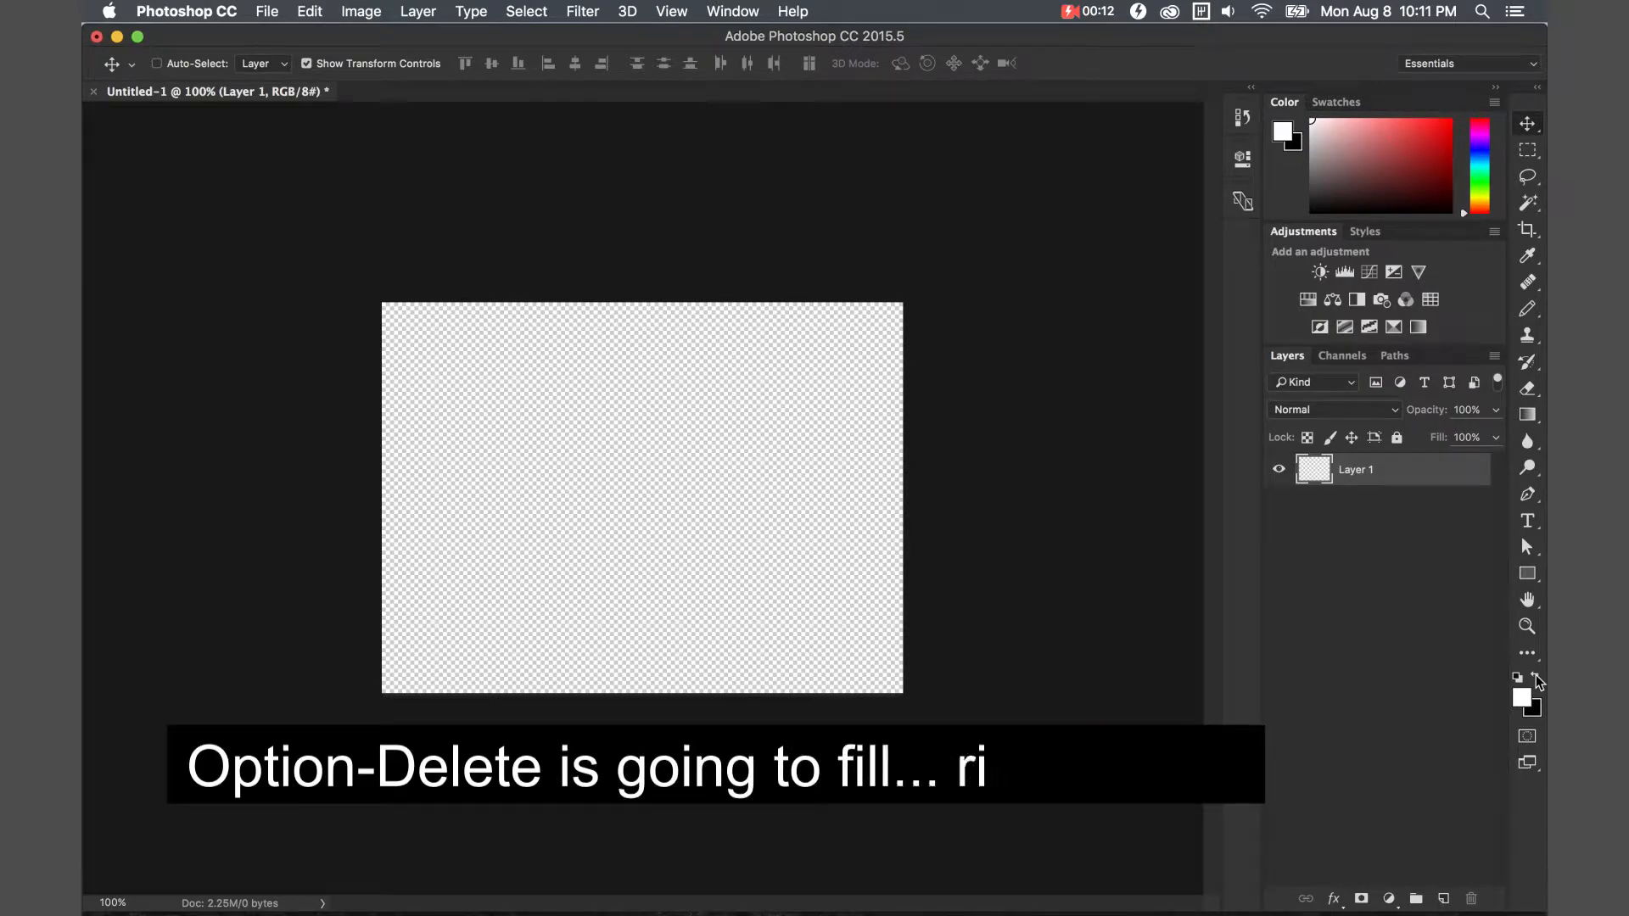
pyautogui.hotkey('alt', 'BackSpace')
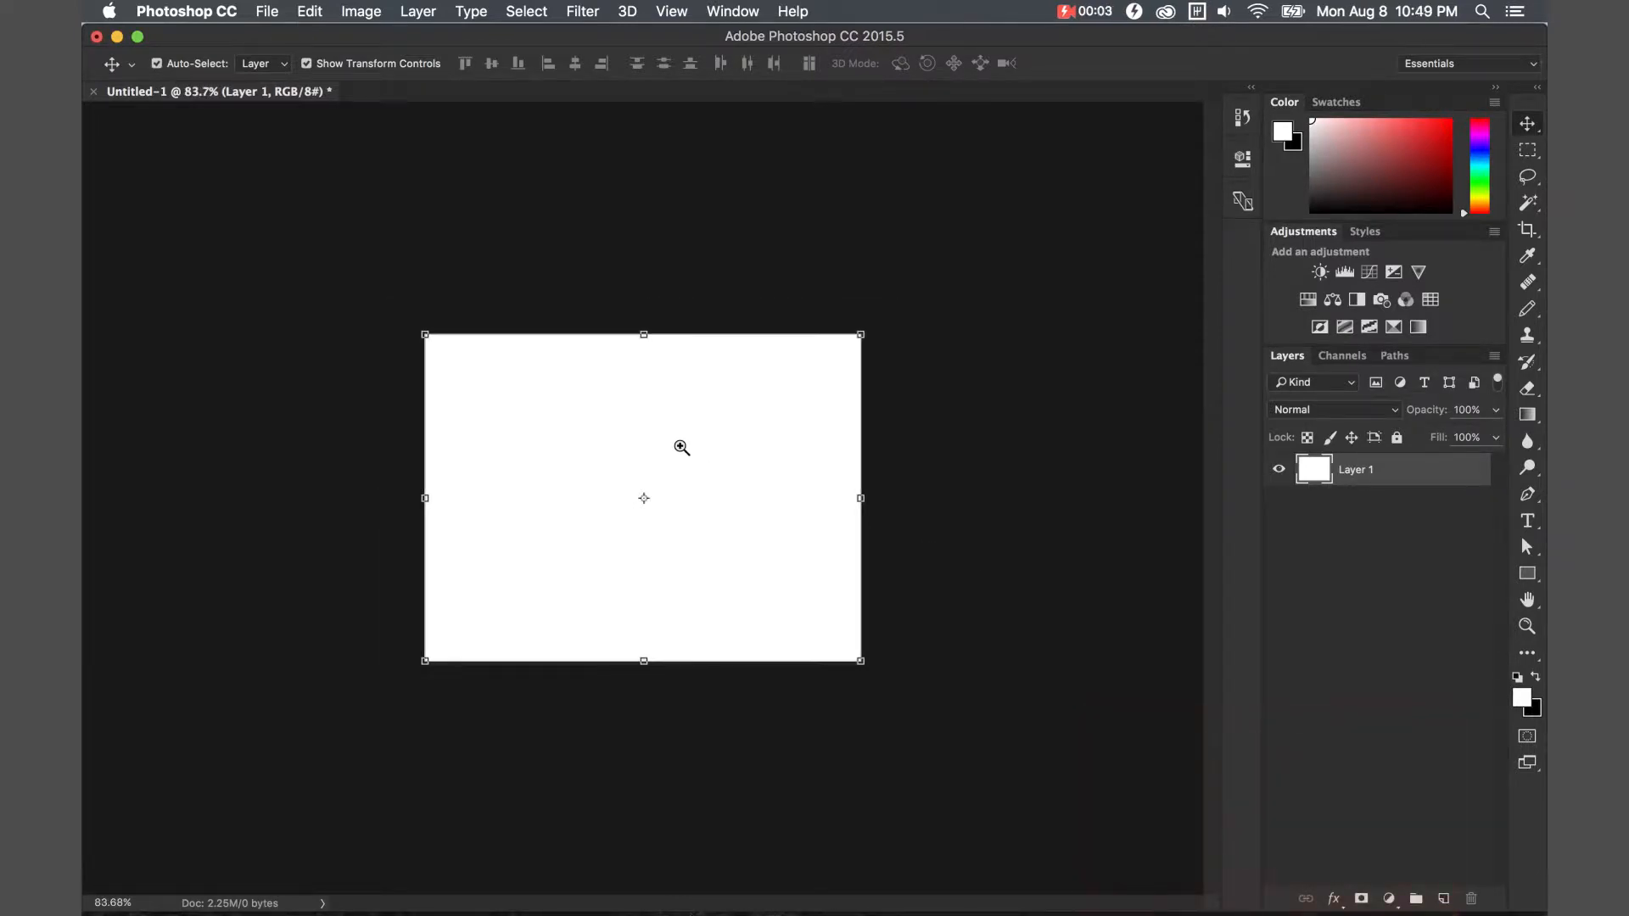
# Switch the screen mode to Full Screen Mode With Menu Bar and pan the canvas freely around the workspace.
pyautogui.click(671, 450)
pyautogui.moveTo(670, 448); pyautogui.dragTo(701, 459)
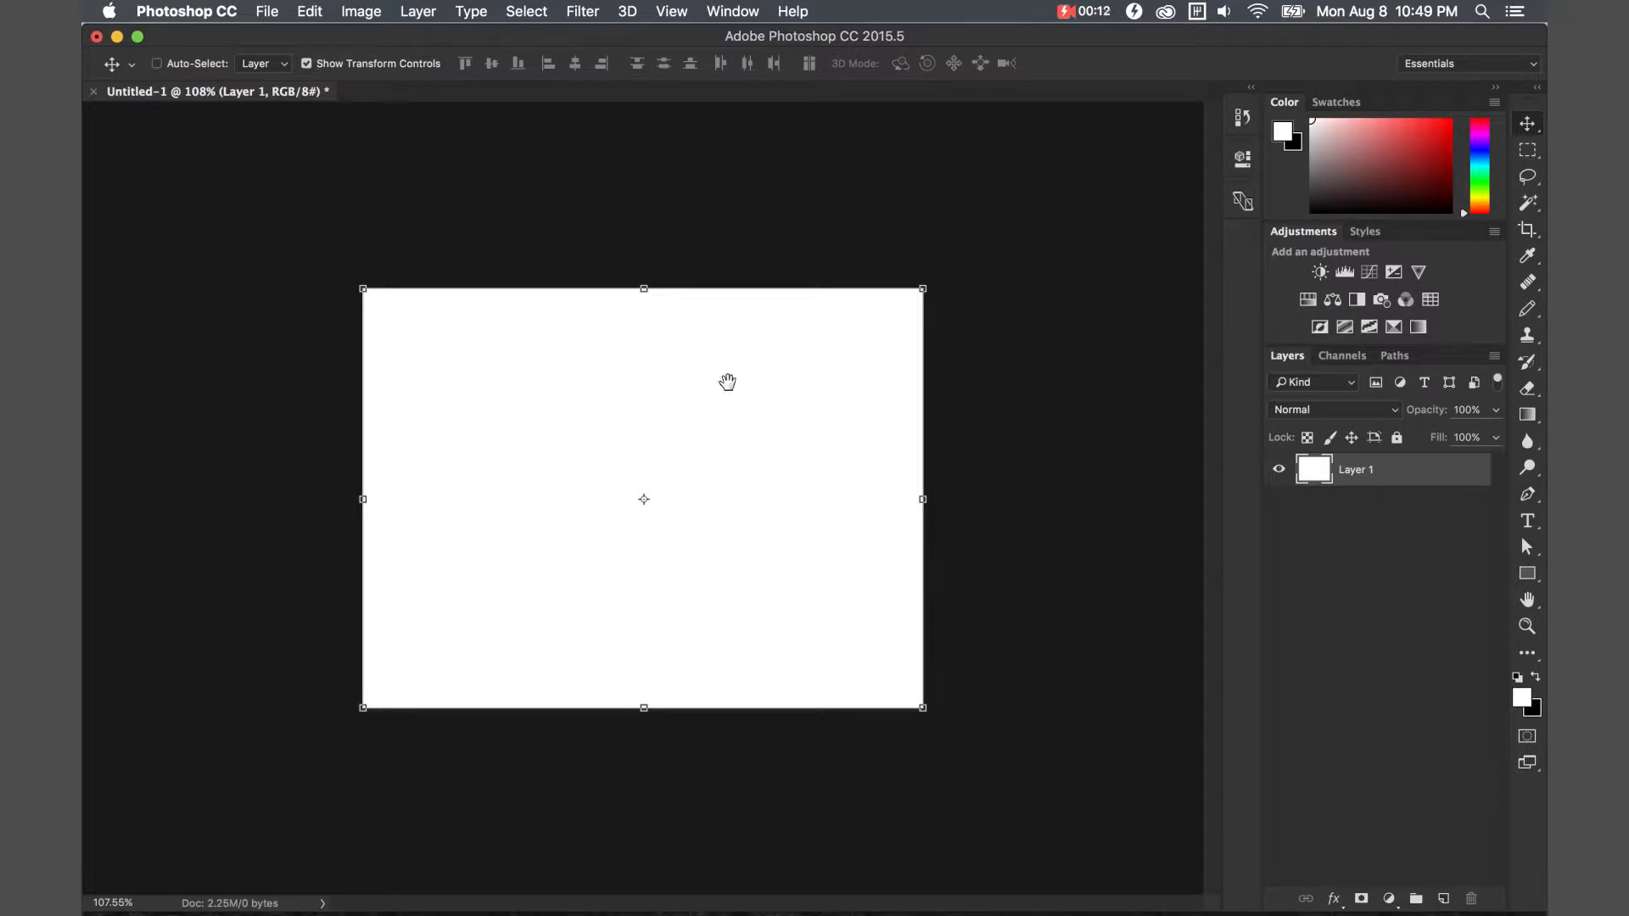
pyautogui.press('space')
pyautogui.press('space')
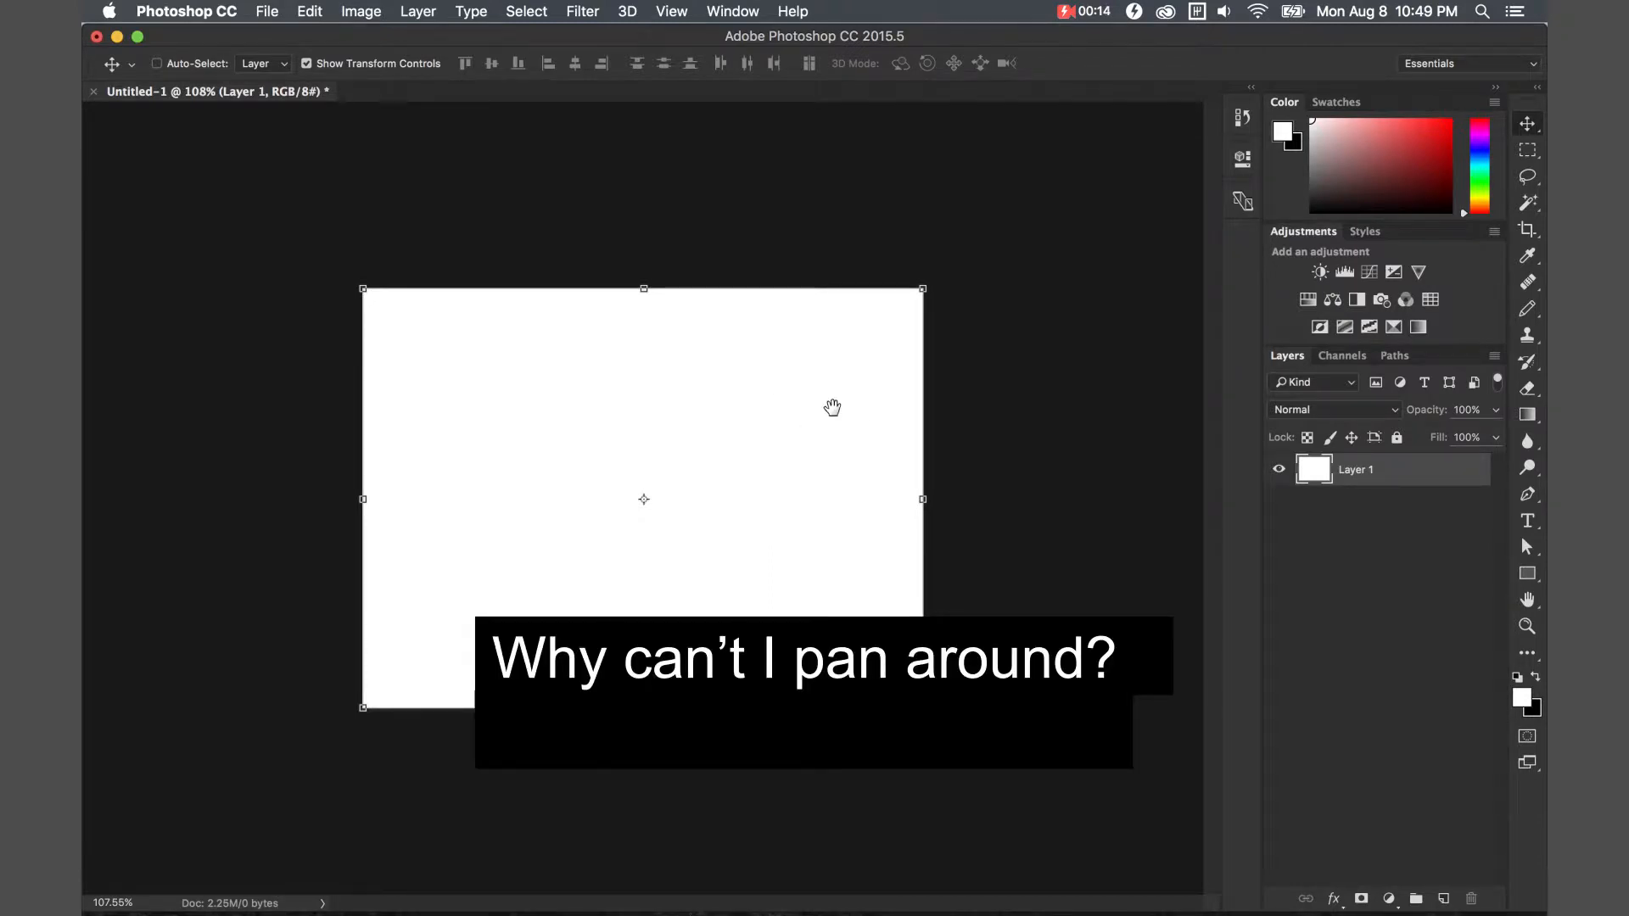
pyautogui.moveTo(1532, 744); pyautogui.dragTo(1512, 783)
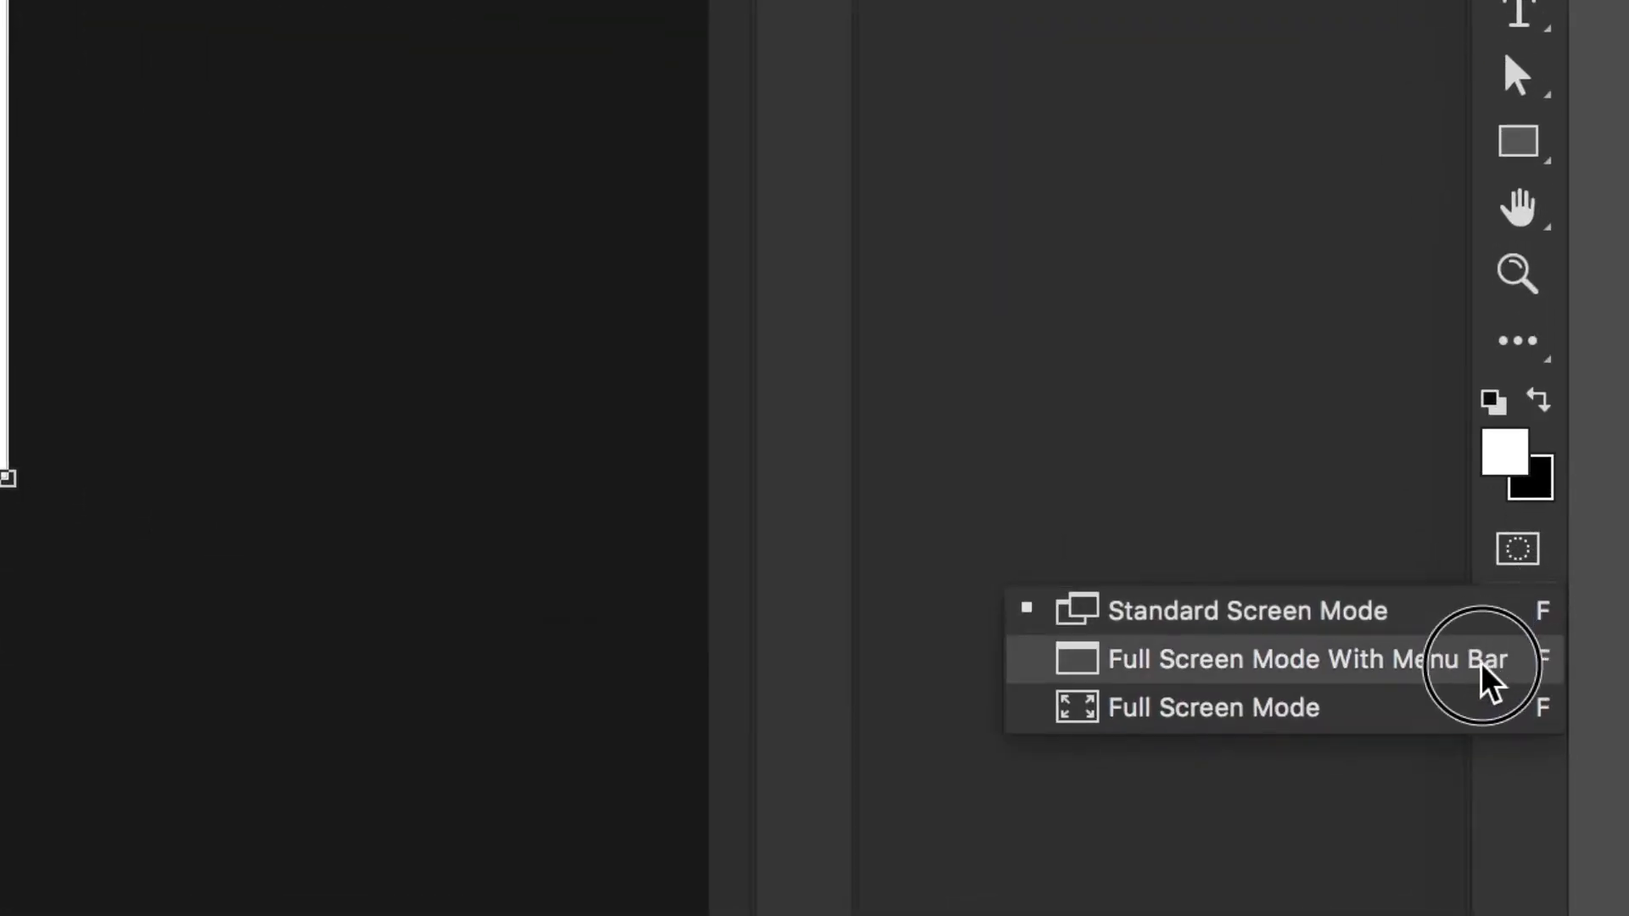
pyautogui.moveTo(1481, 662); pyautogui.dragTo(1463, 711)
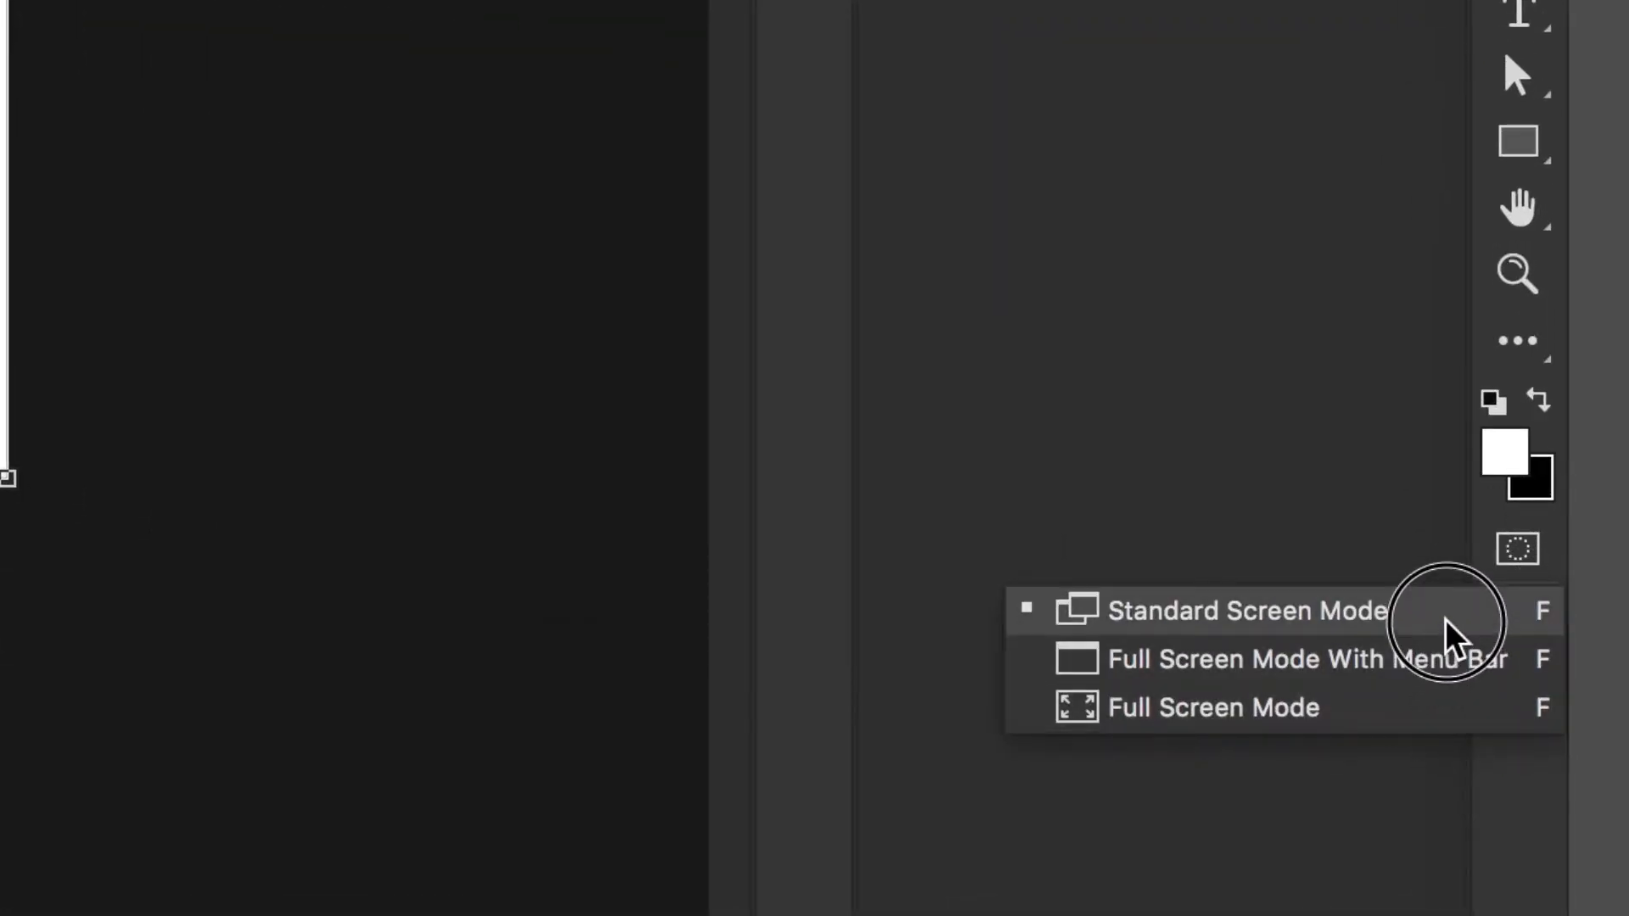
pyautogui.click(1225, 679)
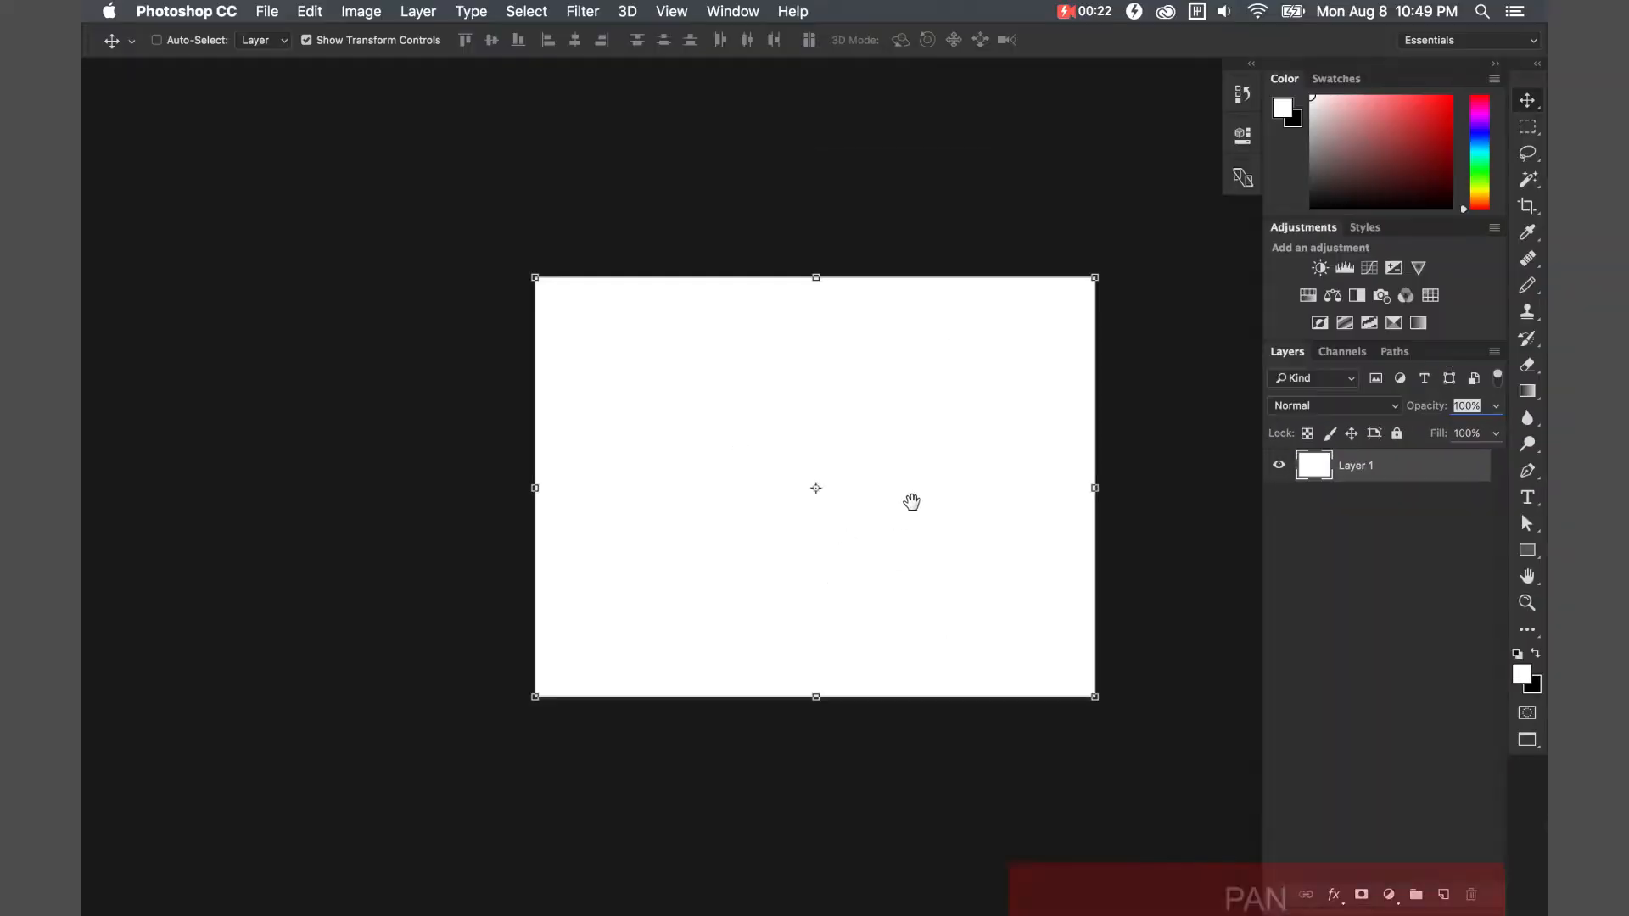
pyautogui.moveTo(964, 498); pyautogui.dragTo(759, 392)
pyautogui.moveTo(616, 331); pyautogui.dragTo(710, 342)
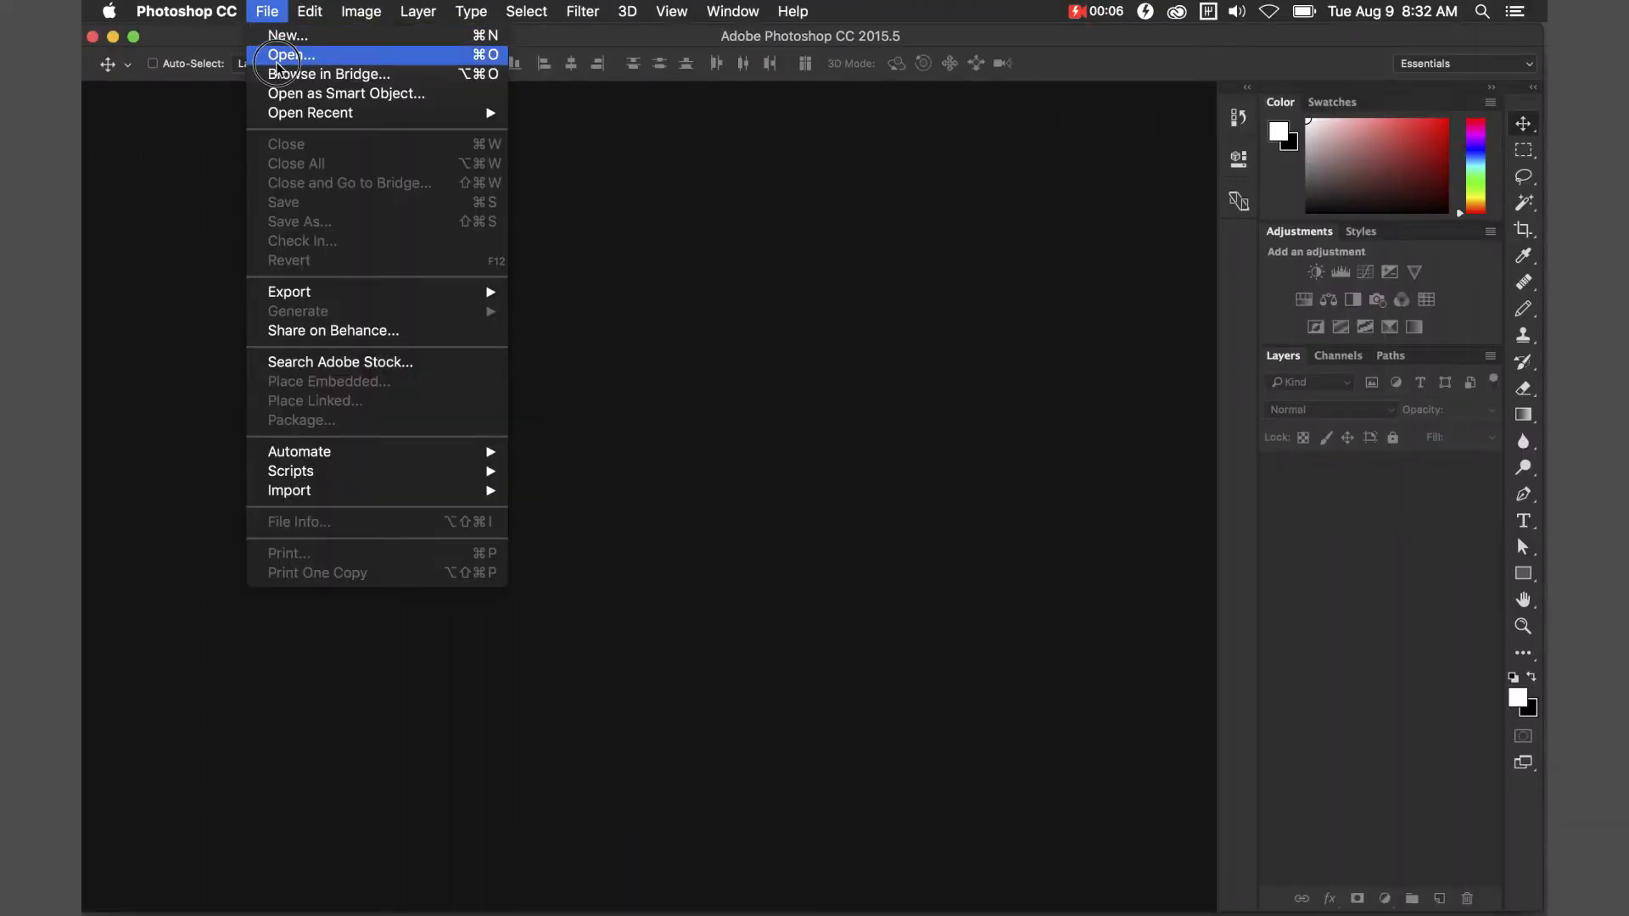
# Open the image skateboarderSample-v1.jpg from the img folder.
pyautogui.click(280, 51)
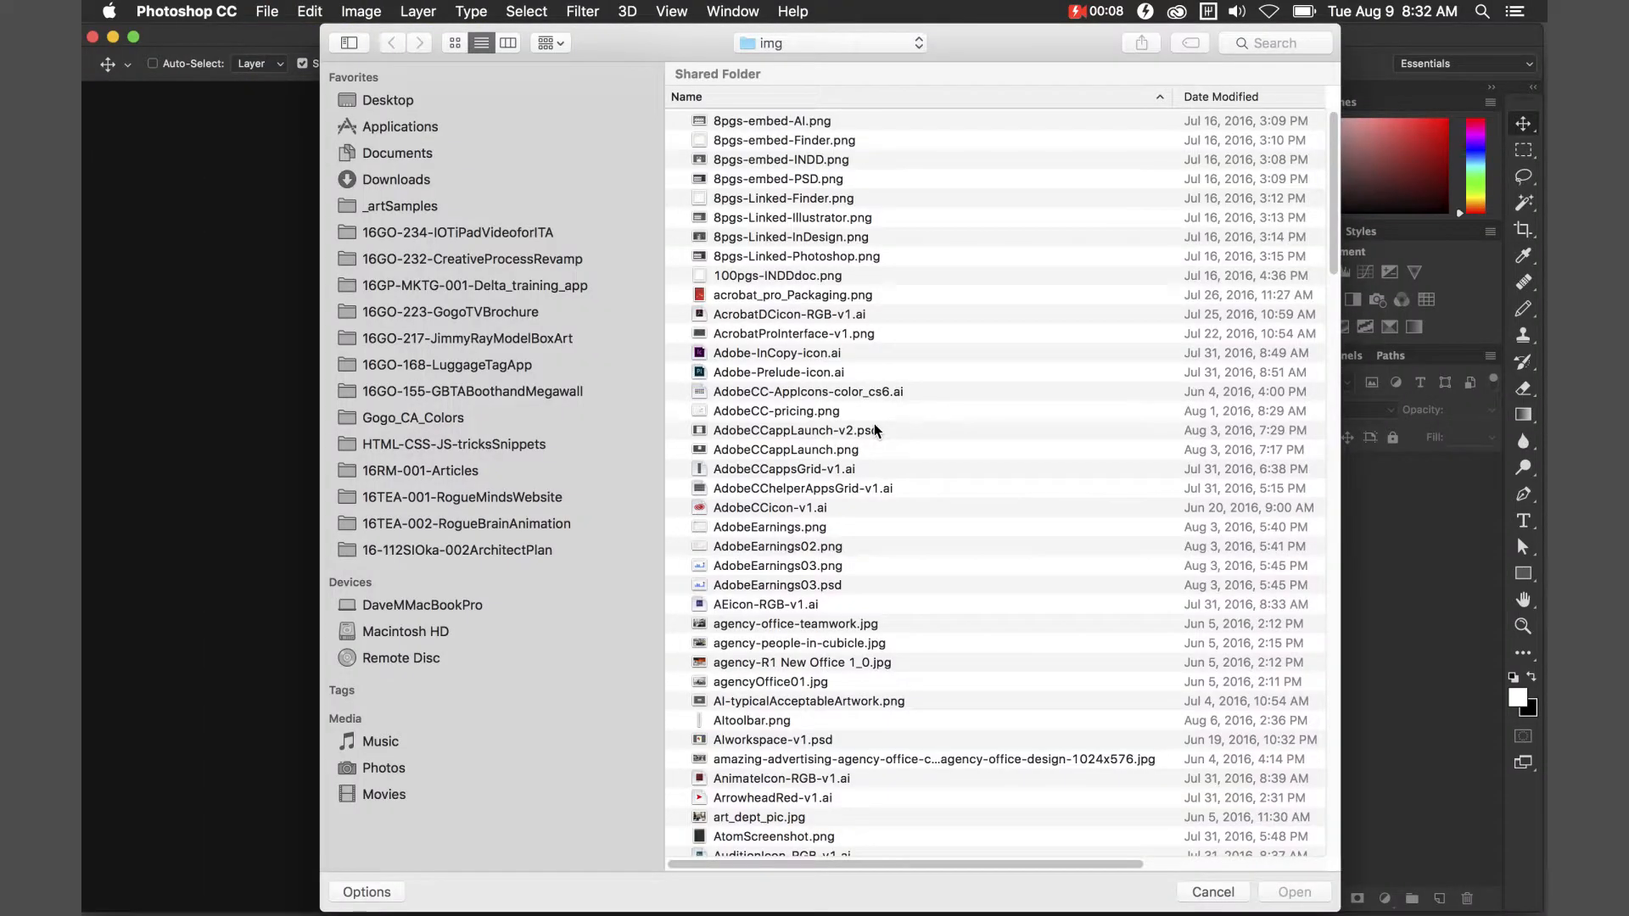
pyautogui.scroll(-5, 876, 458)
pyautogui.click(1294, 892)
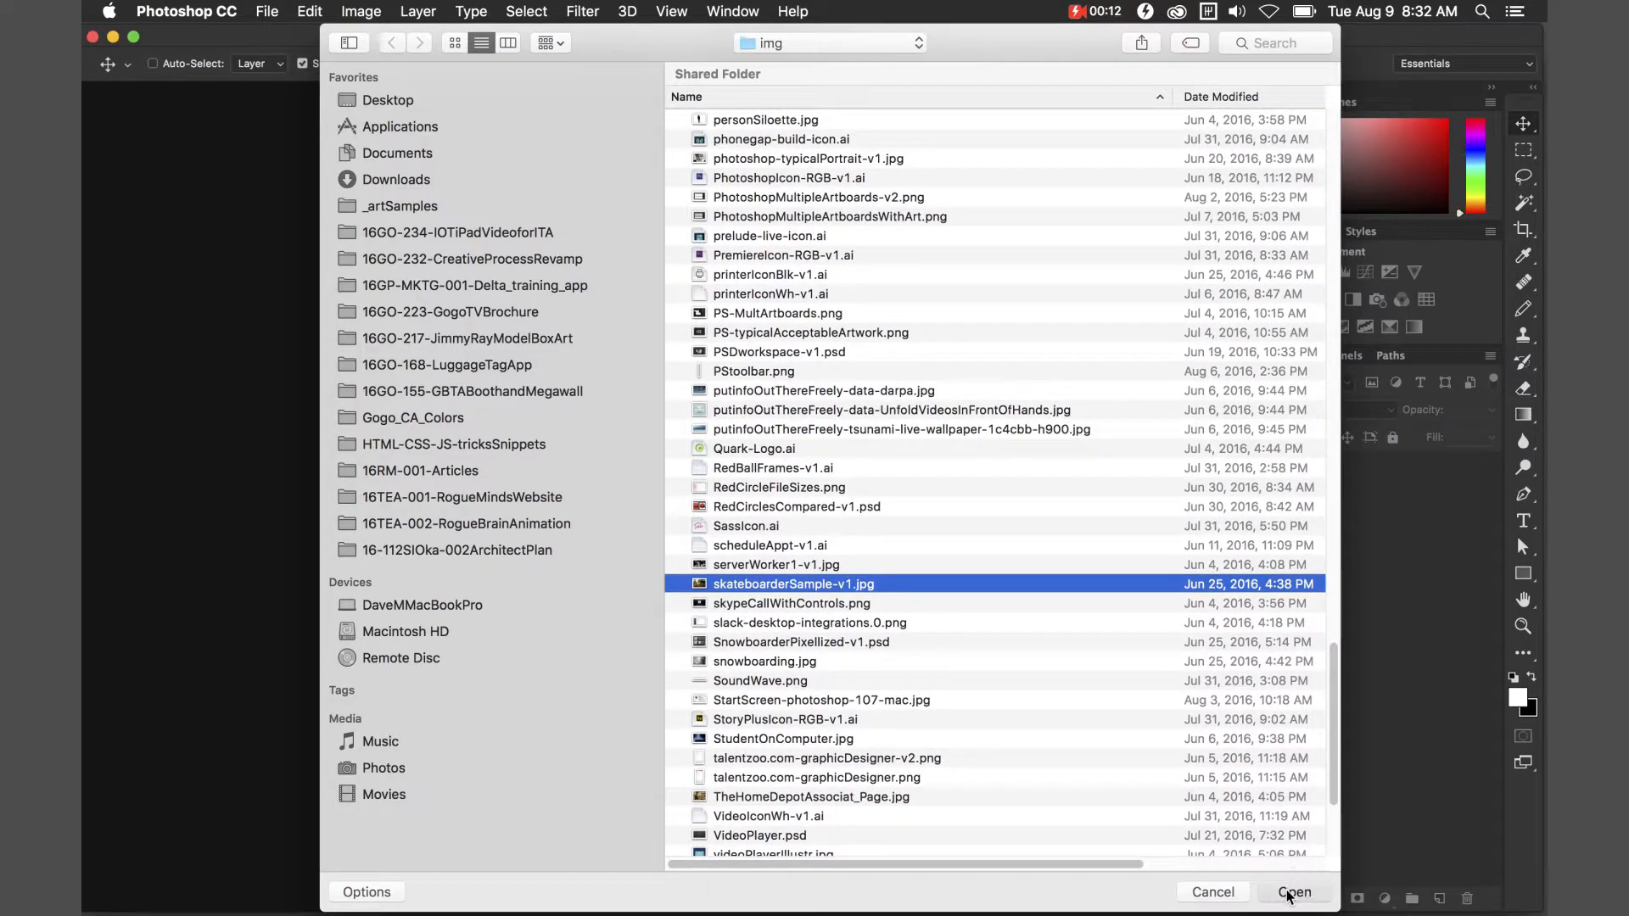
pyautogui.moveTo(654, 447); pyautogui.dragTo(685, 458)
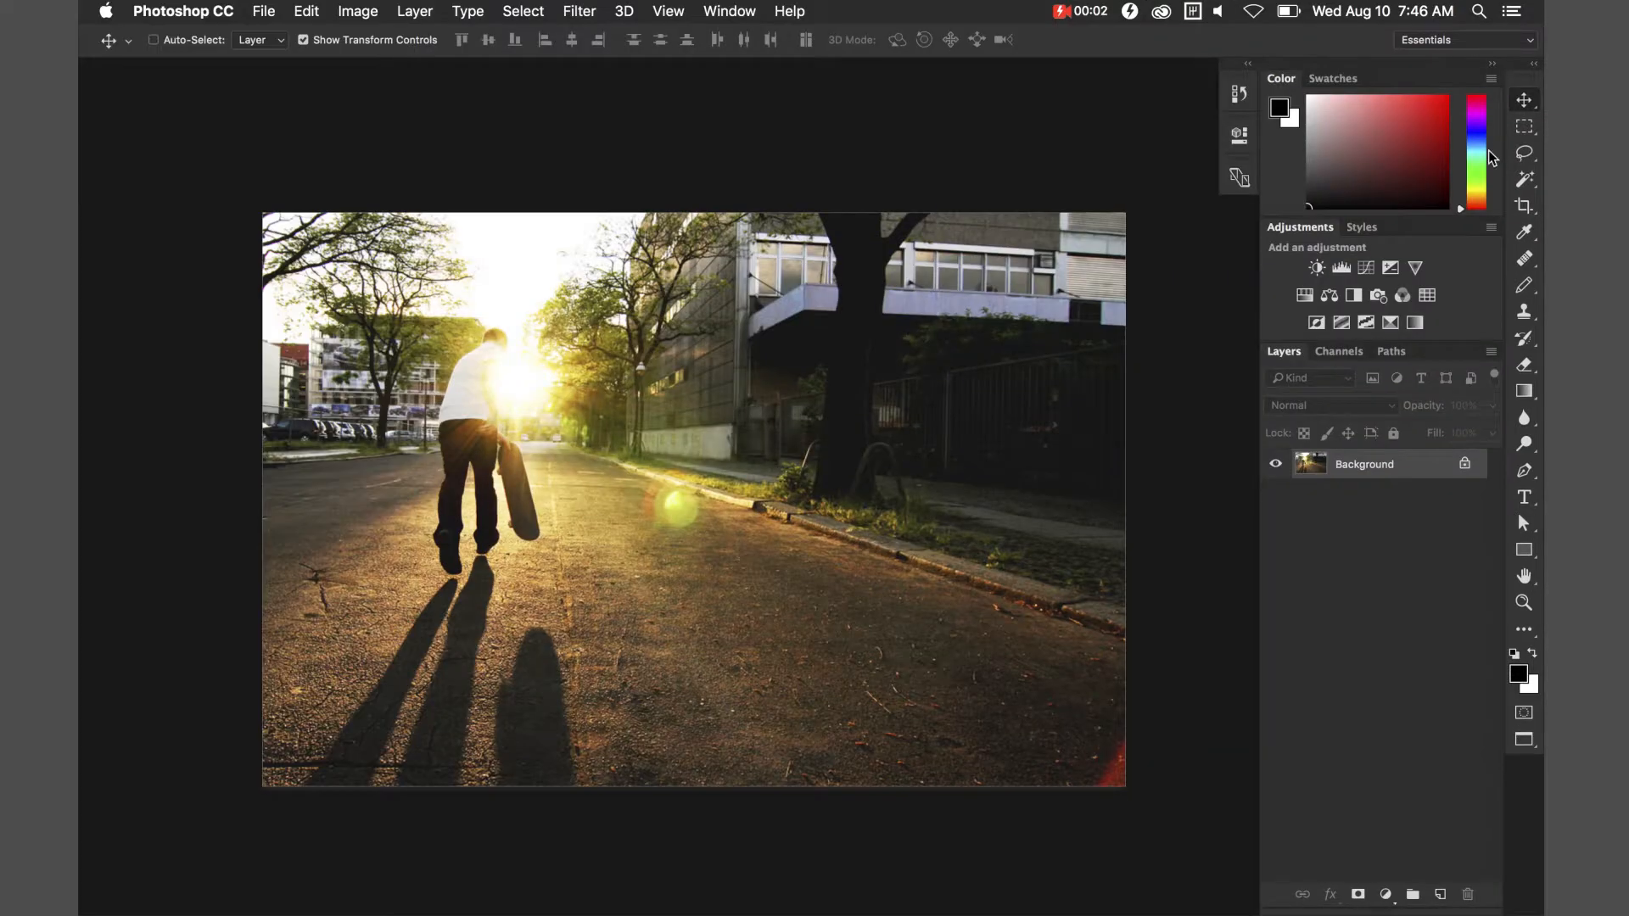
# Select a rectangular area around the base of the tree and try moving its pixels down onto the road.
pyautogui.click(1525, 128)
pyautogui.moveTo(925, 556); pyautogui.dragTo(679, 392)
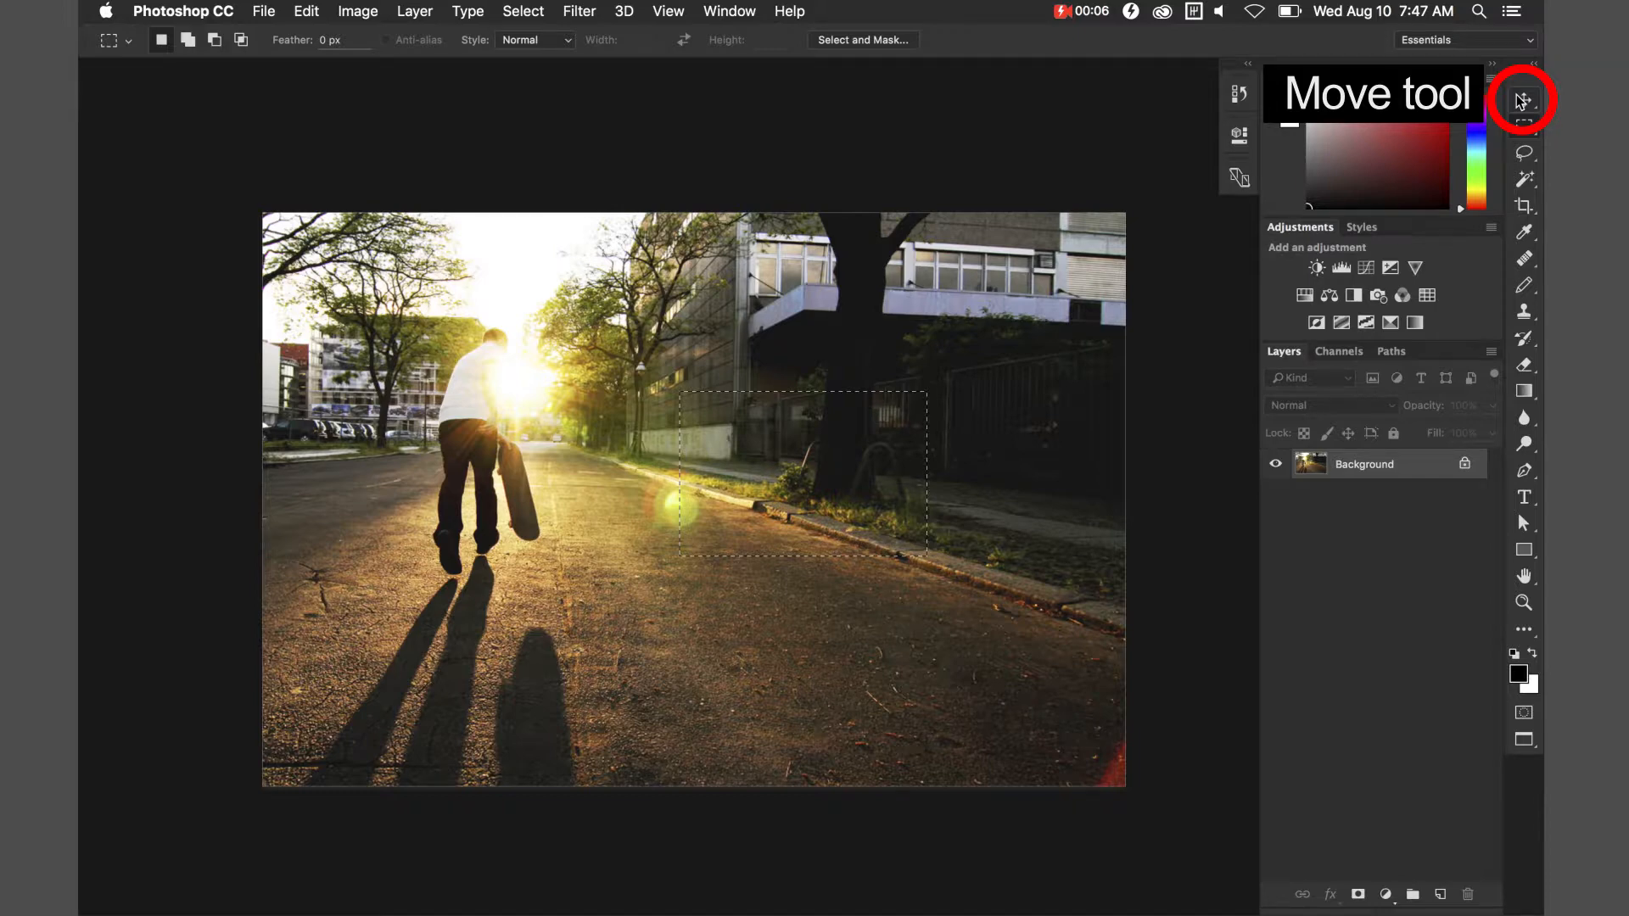
pyautogui.click(1523, 101)
pyautogui.moveTo(882, 471); pyautogui.dragTo(838, 529)
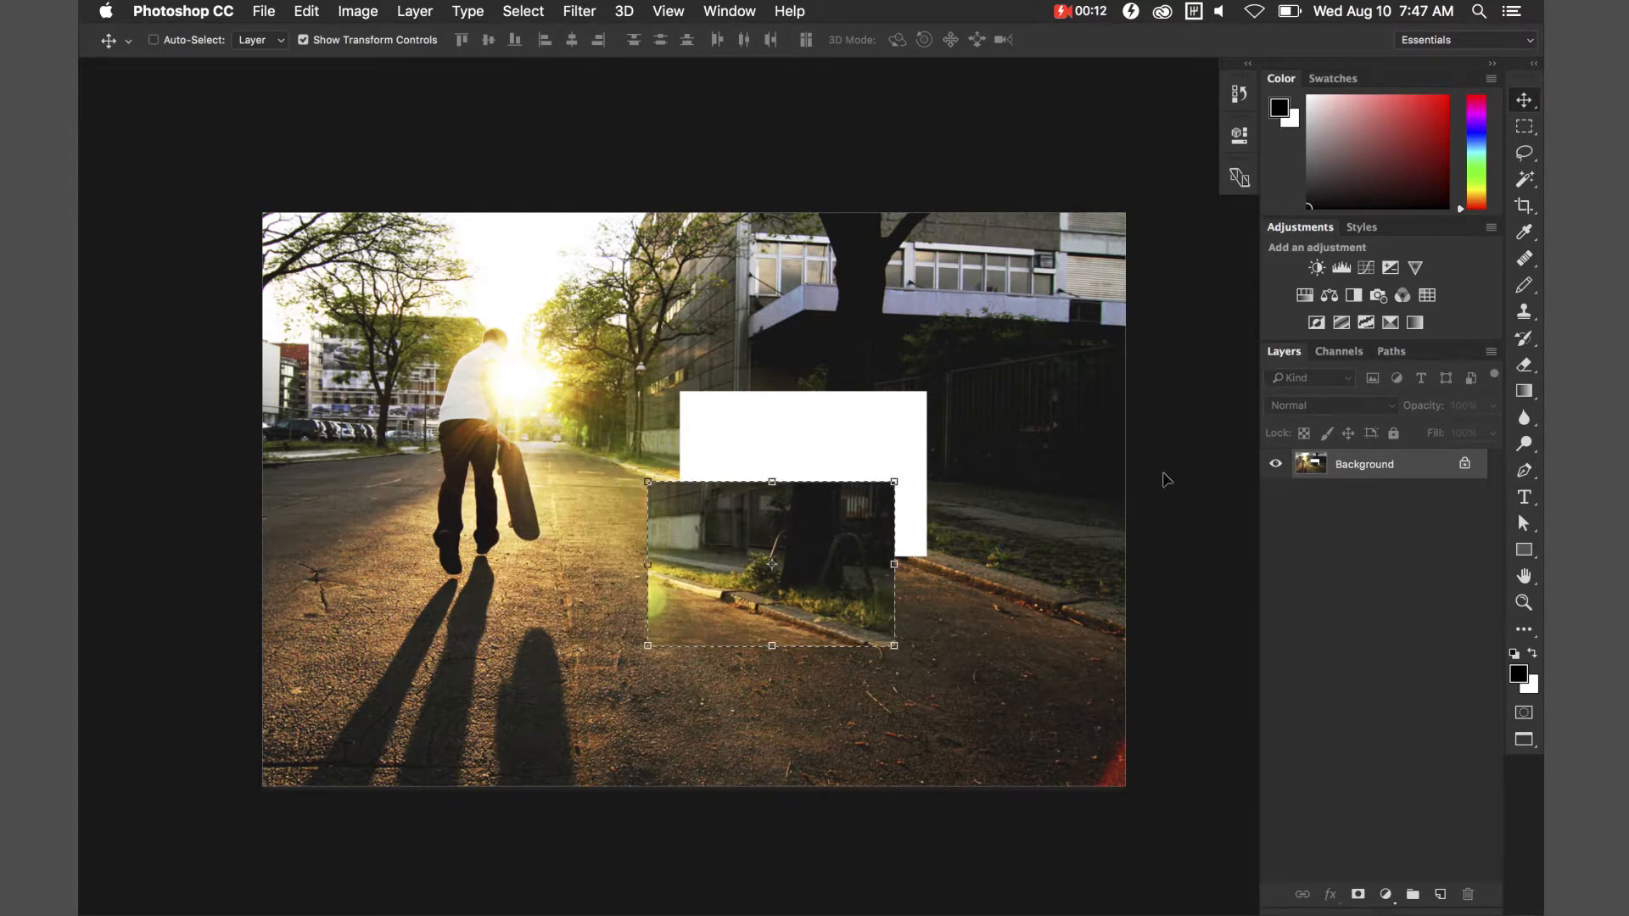
# Try to move the locked Background layer without a selection, decline converting it to a normal layer, and undo the pixel move.
pyautogui.click(1530, 132)
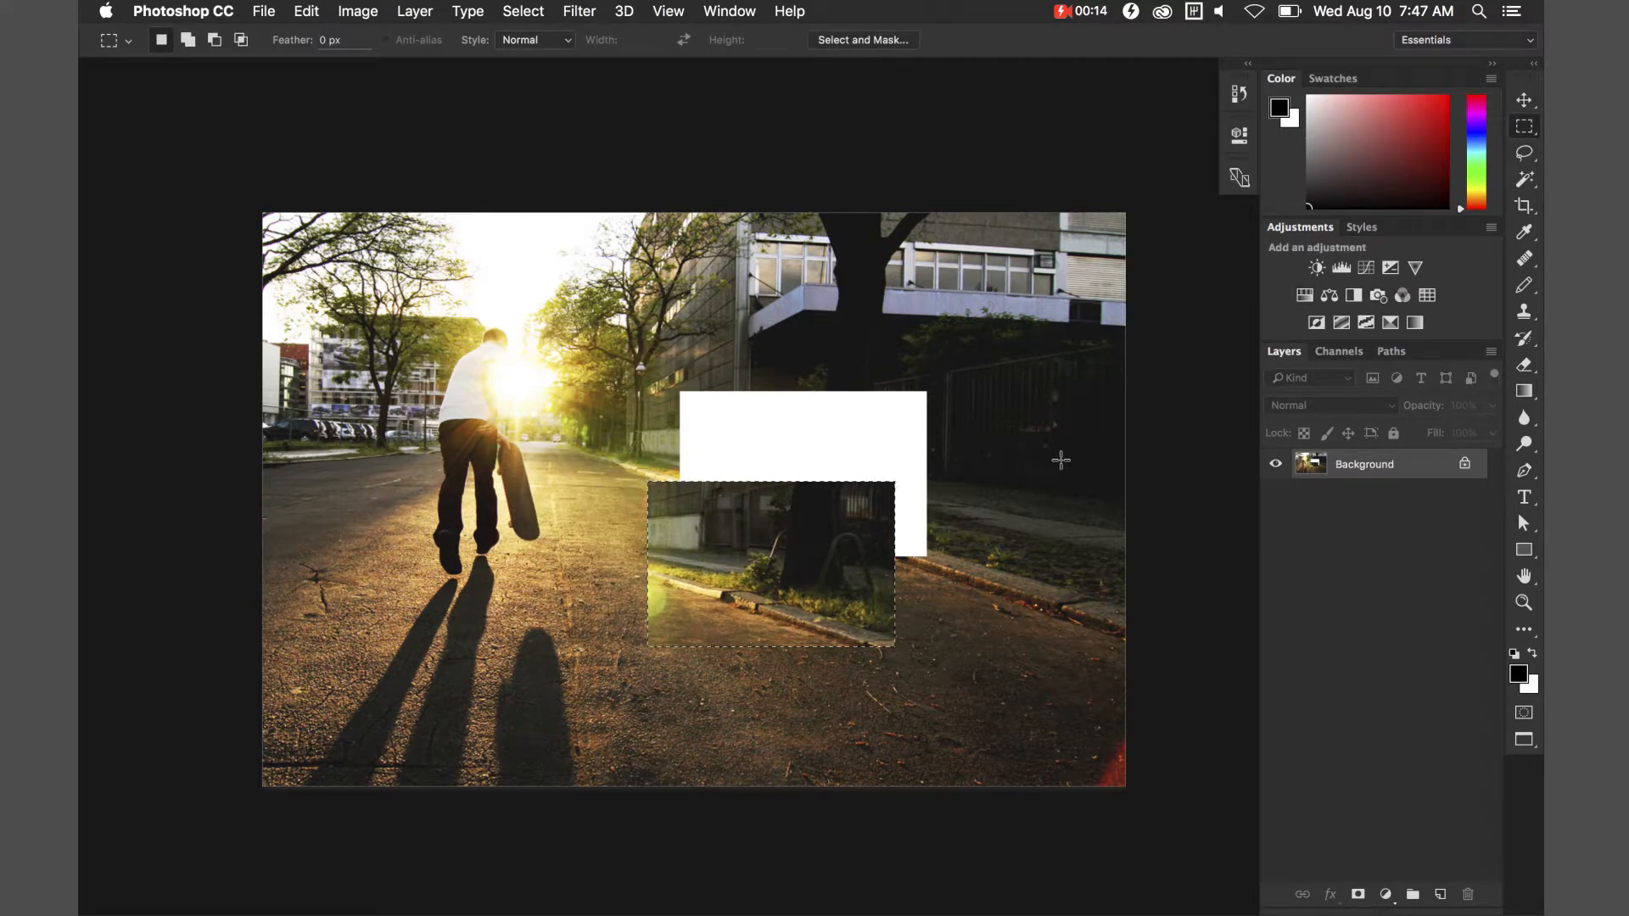
pyautogui.click(1525, 99)
pyautogui.moveTo(849, 565); pyautogui.dragTo(560, 373)
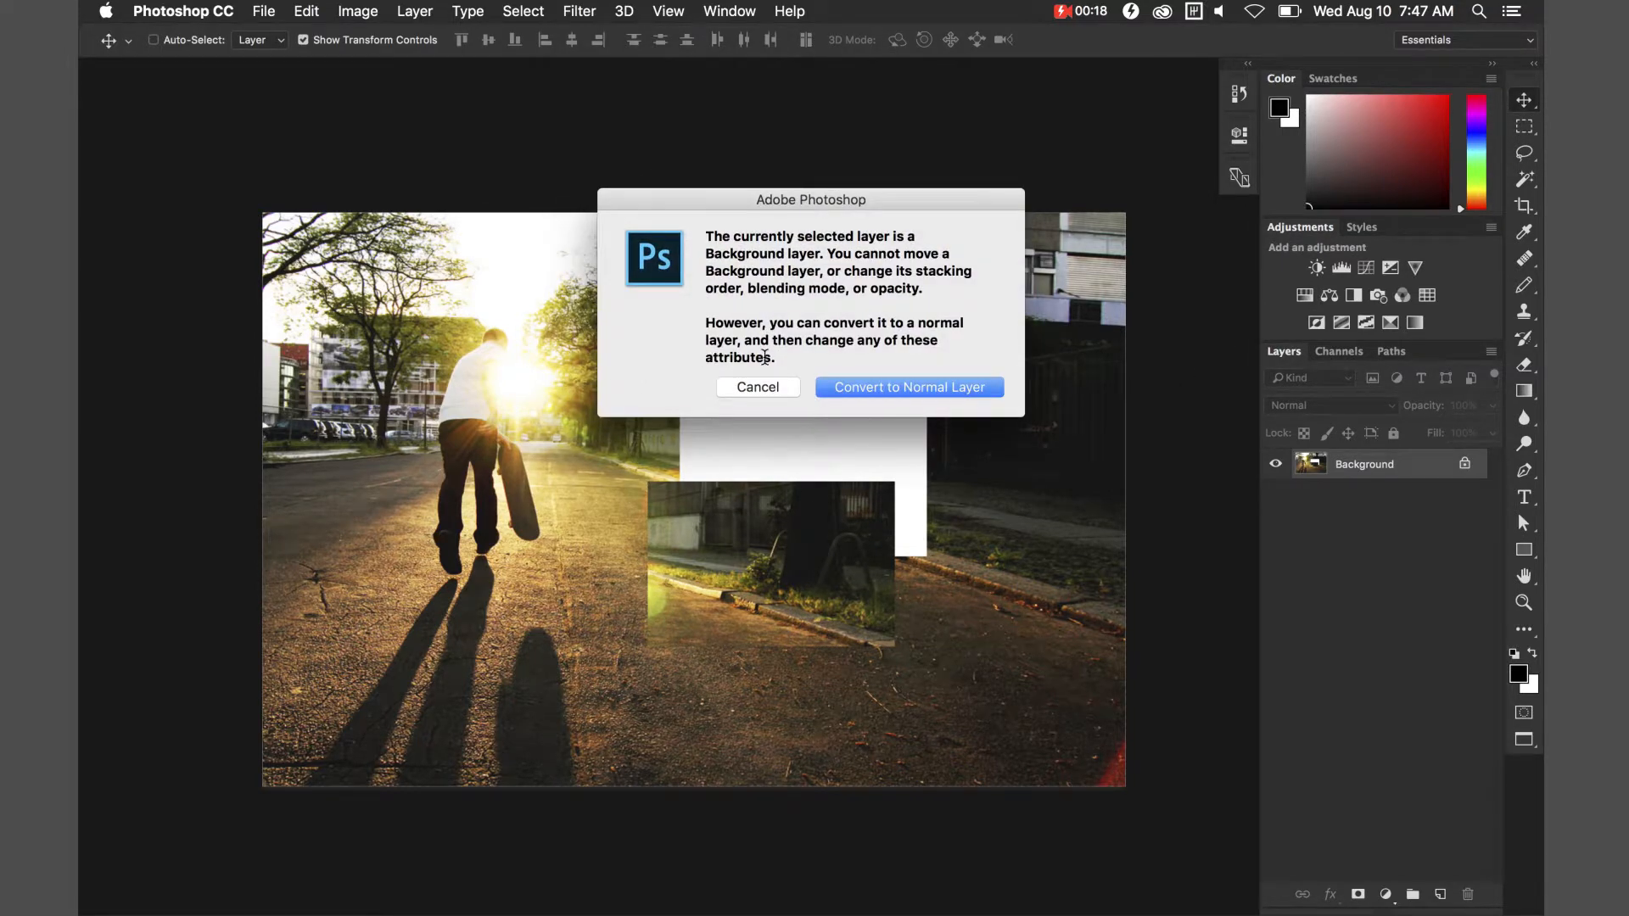
pyautogui.click(758, 387)
pyautogui.click(1383, 580)
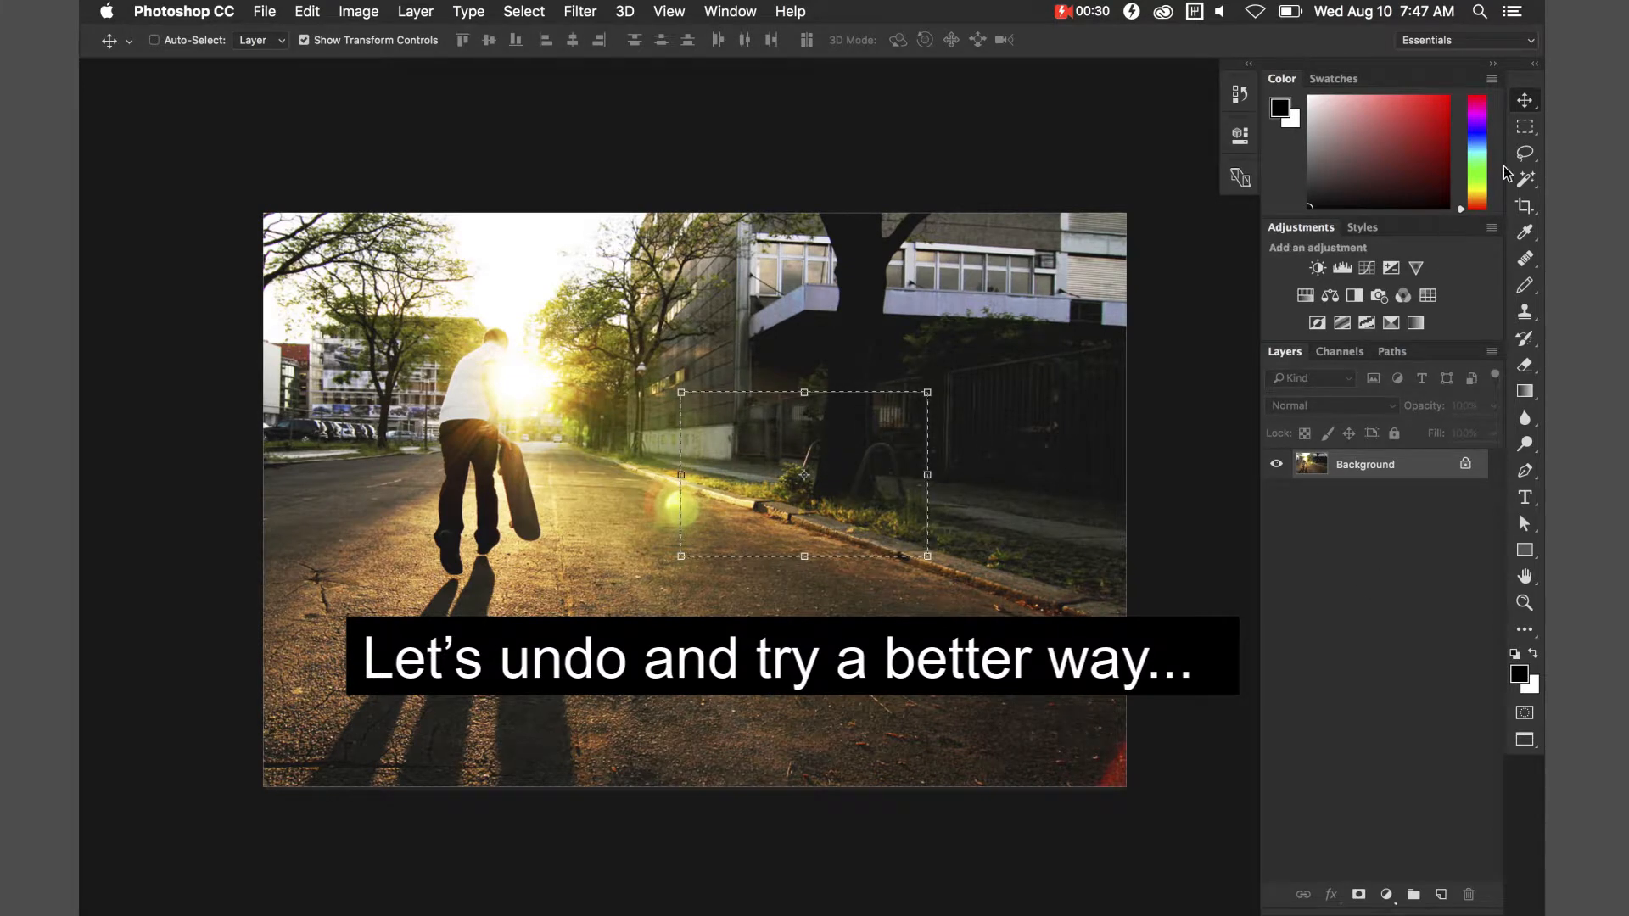
# Copy the selected rectangle around the tree base and paste it as a new layer.
pyautogui.click(1524, 132)
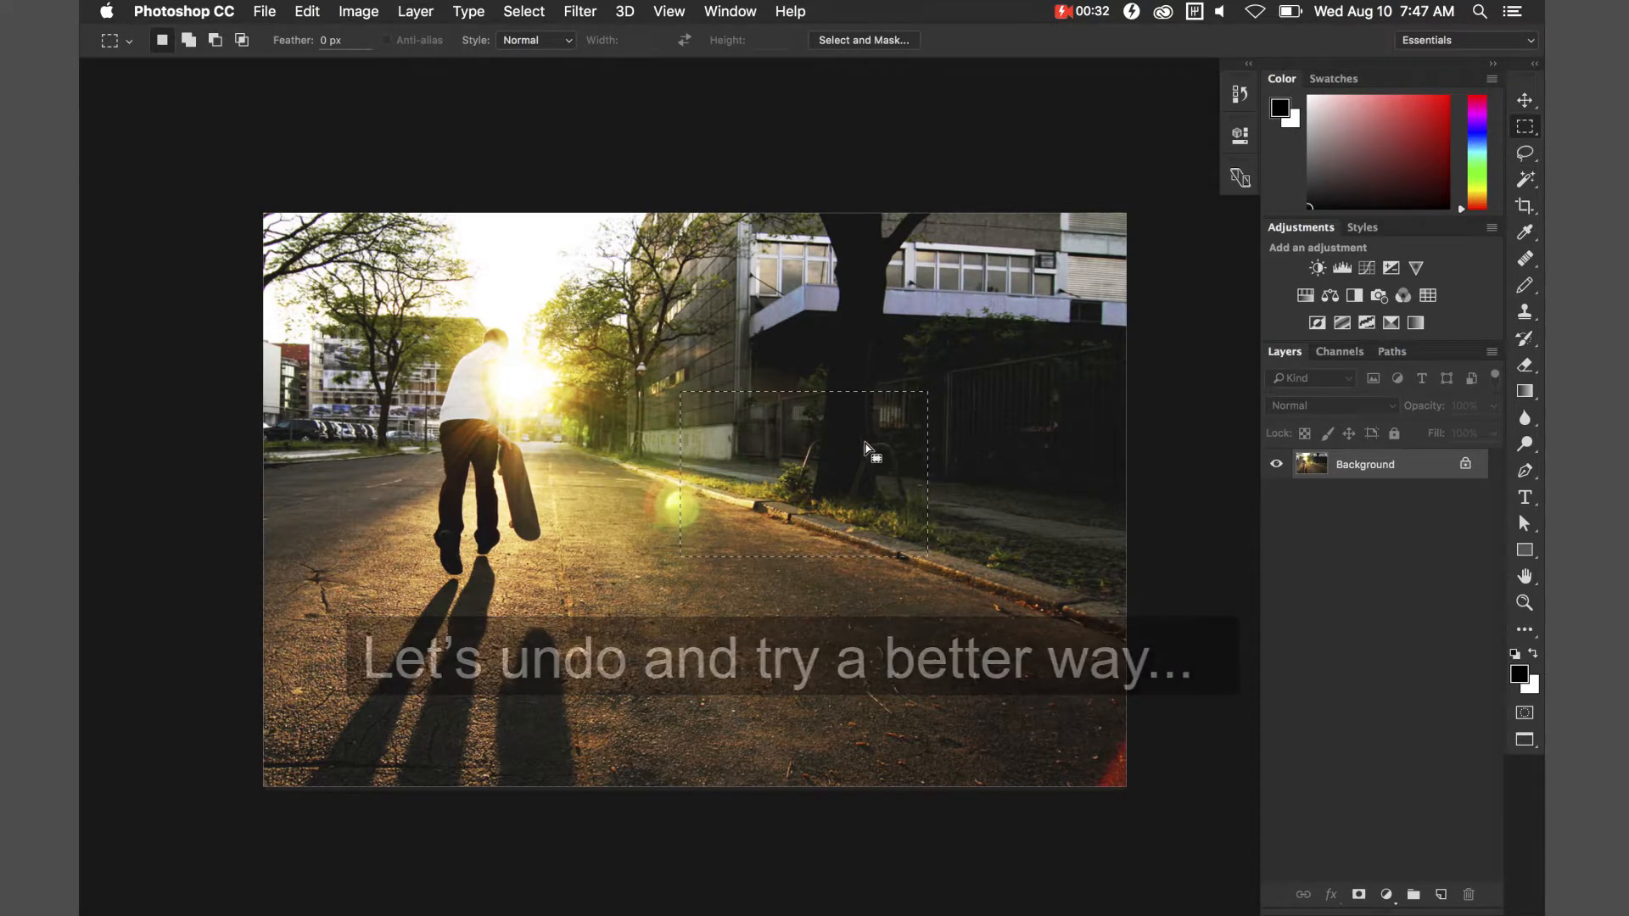
pyautogui.click(307, 11)
pyautogui.click(322, 154)
pyautogui.click(309, 11)
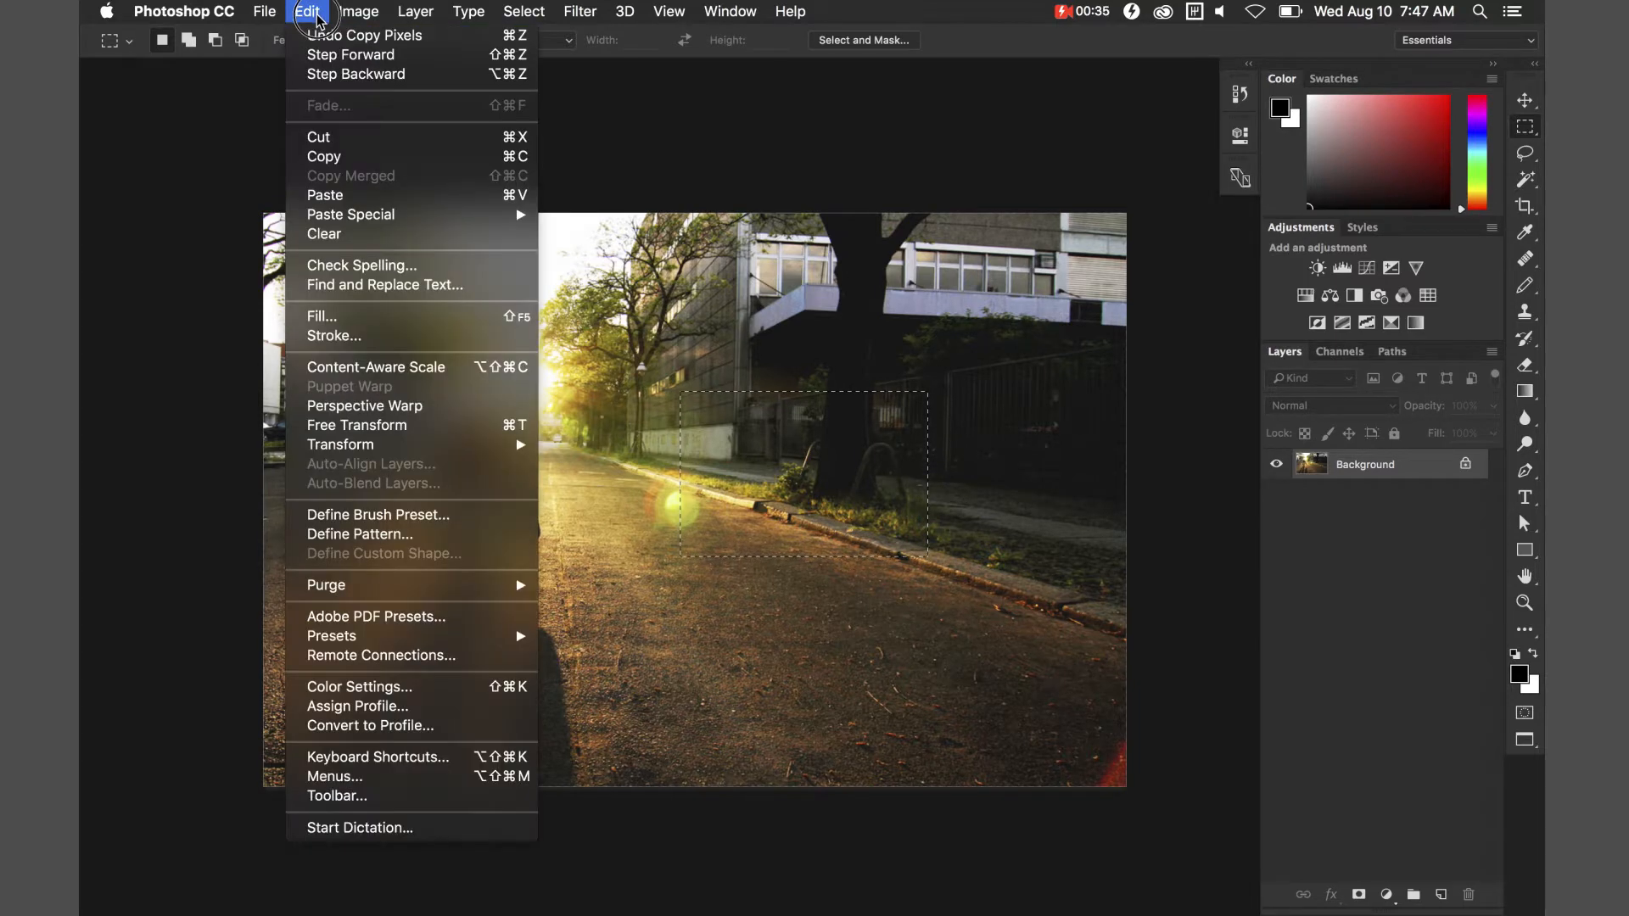
pyautogui.click(335, 193)
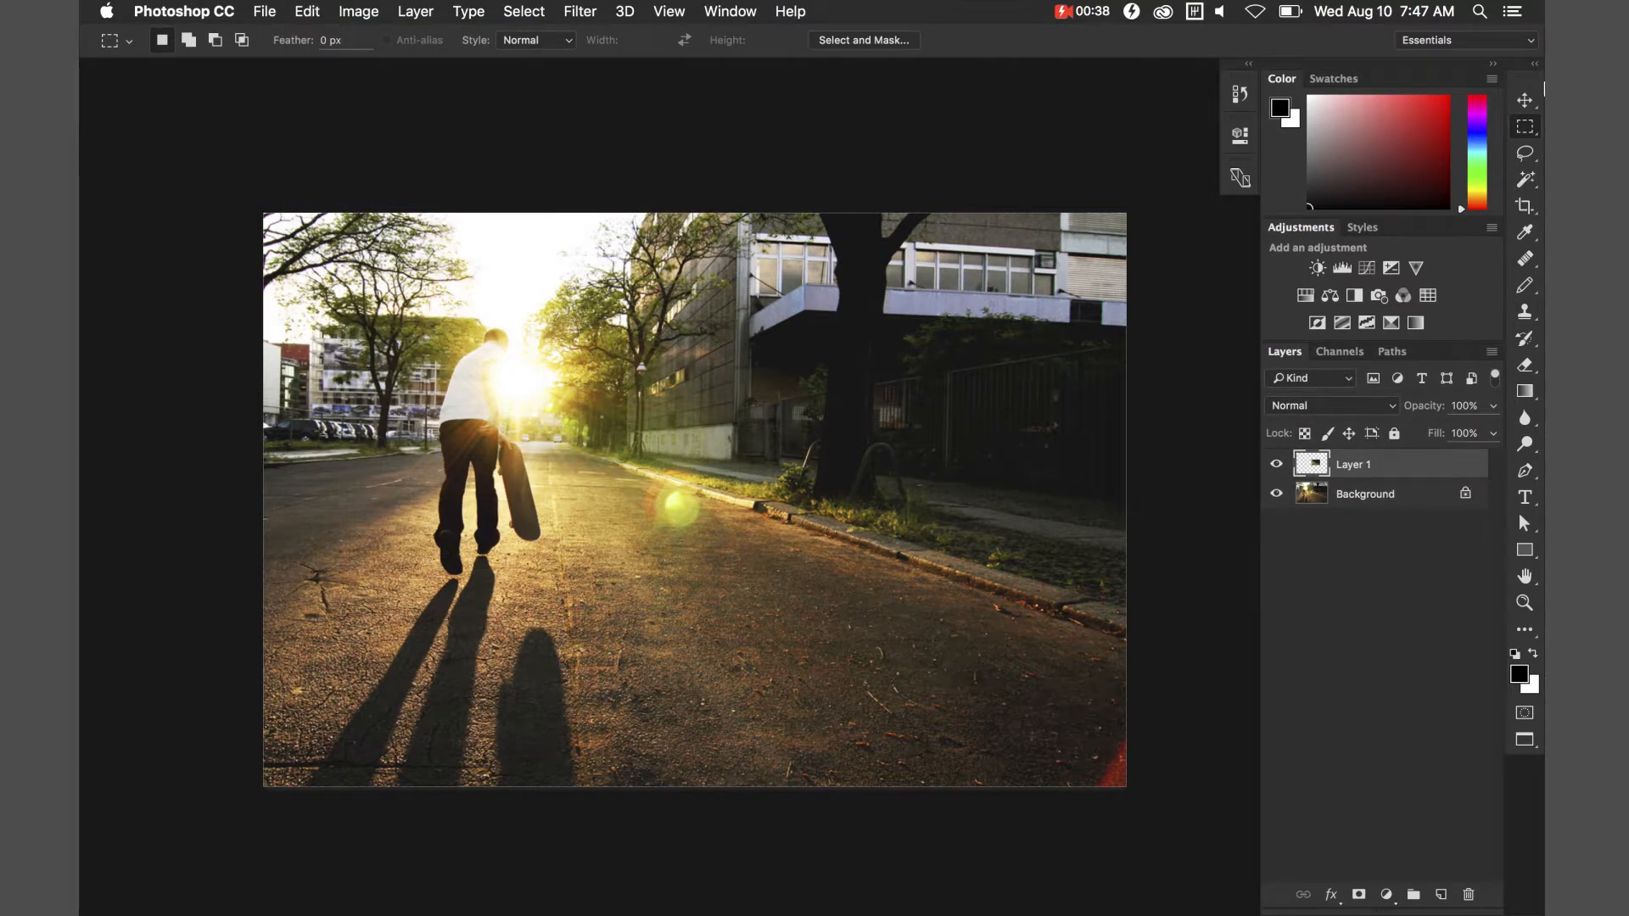
# Move the pasted tree piece on Layer 1 down over the curb, and delete that layer.
pyautogui.click(1525, 99)
pyautogui.moveTo(851, 459); pyautogui.dragTo(933, 515)
pyautogui.click(1367, 542)
pyautogui.click(1384, 466)
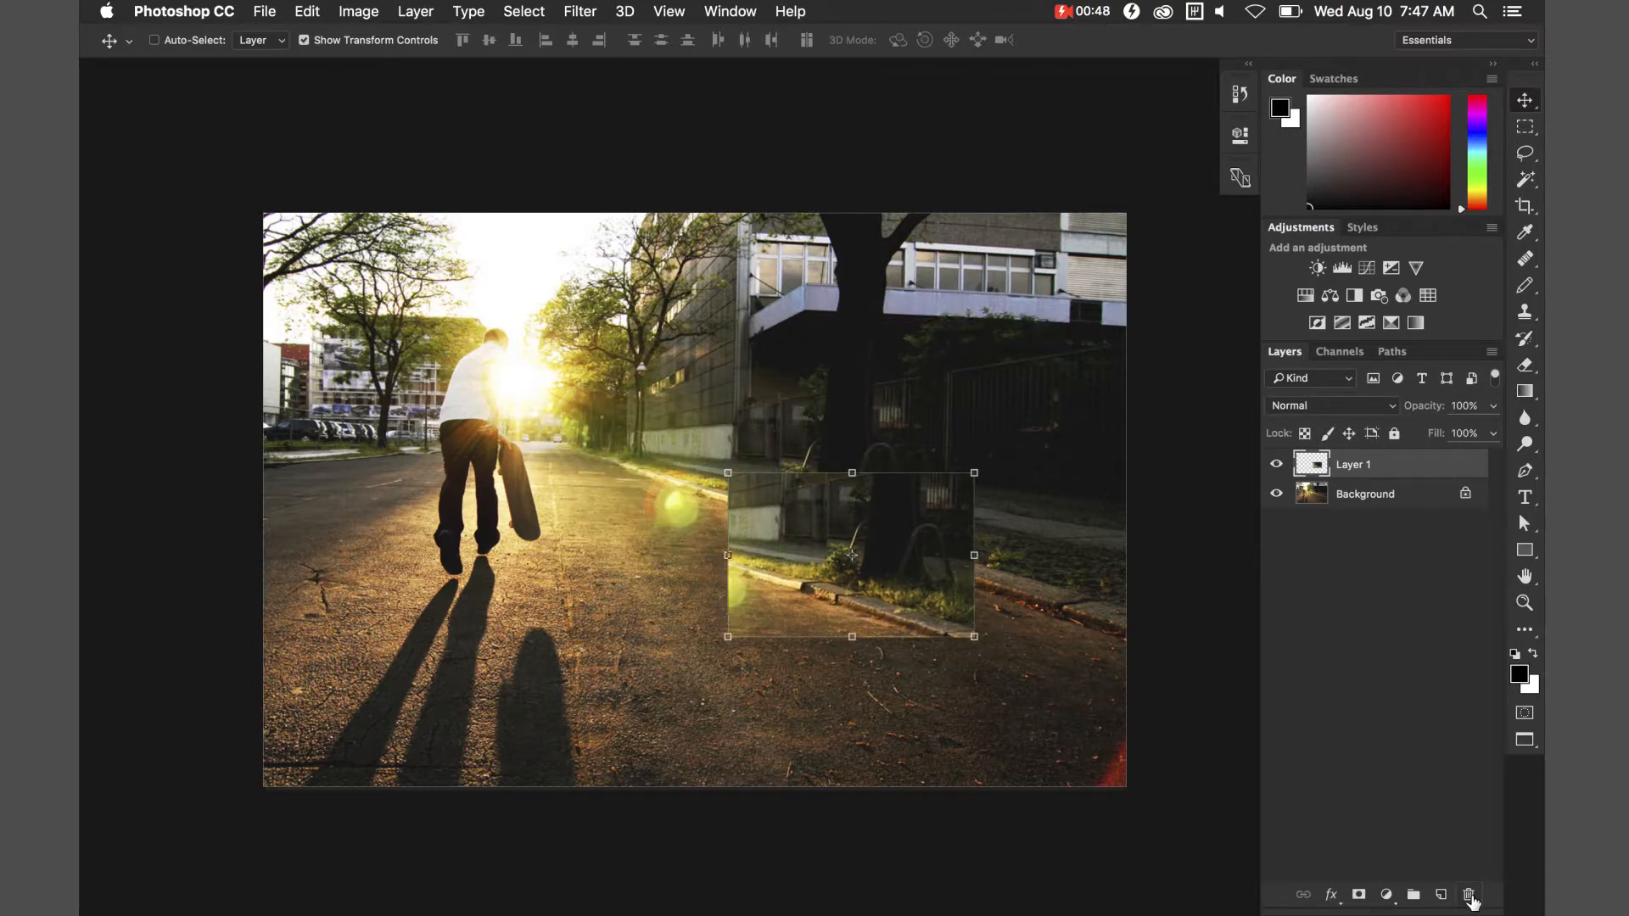
pyautogui.click(1470, 896)
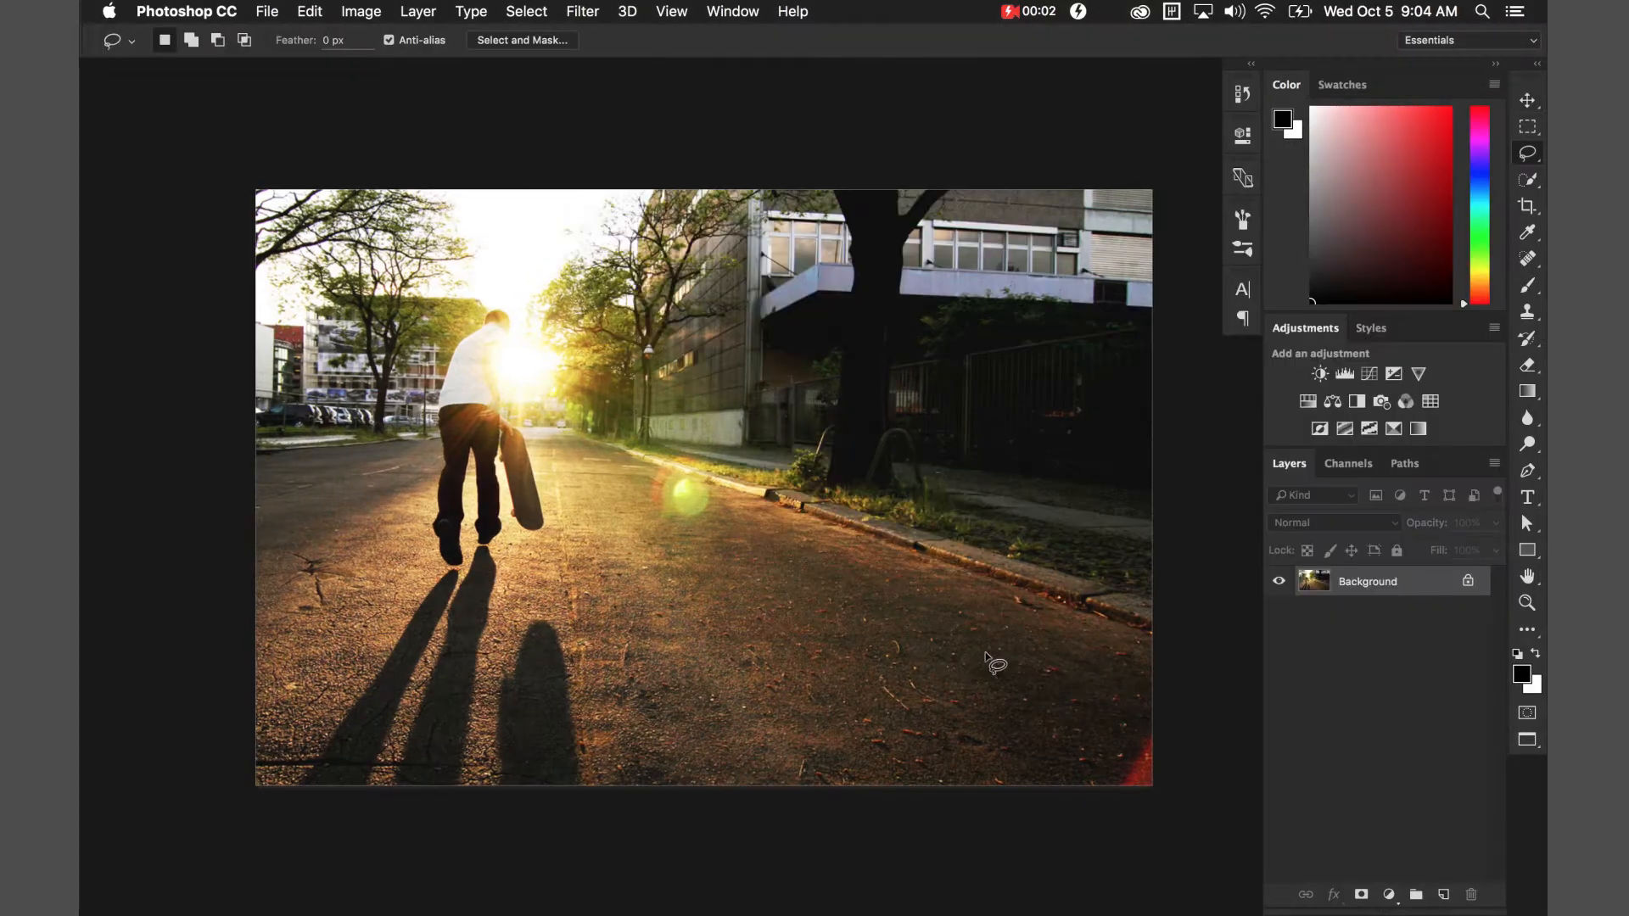
# Outline a freeform patch of road with the Lasso tool, try moving its pixels up toward the curb, and undo the move.
pyautogui.moveTo(980, 649)
pyautogui.mouseDown()
pyautogui.moveTo(900, 597)
pyautogui.moveTo(710, 567)
pyautogui.moveTo(670, 657)
pyautogui.moveTo(762, 683)
pyautogui.moveTo(819, 661)
pyautogui.moveTo(875, 725)
pyautogui.moveTo(980, 666)
pyautogui.mouseUp()
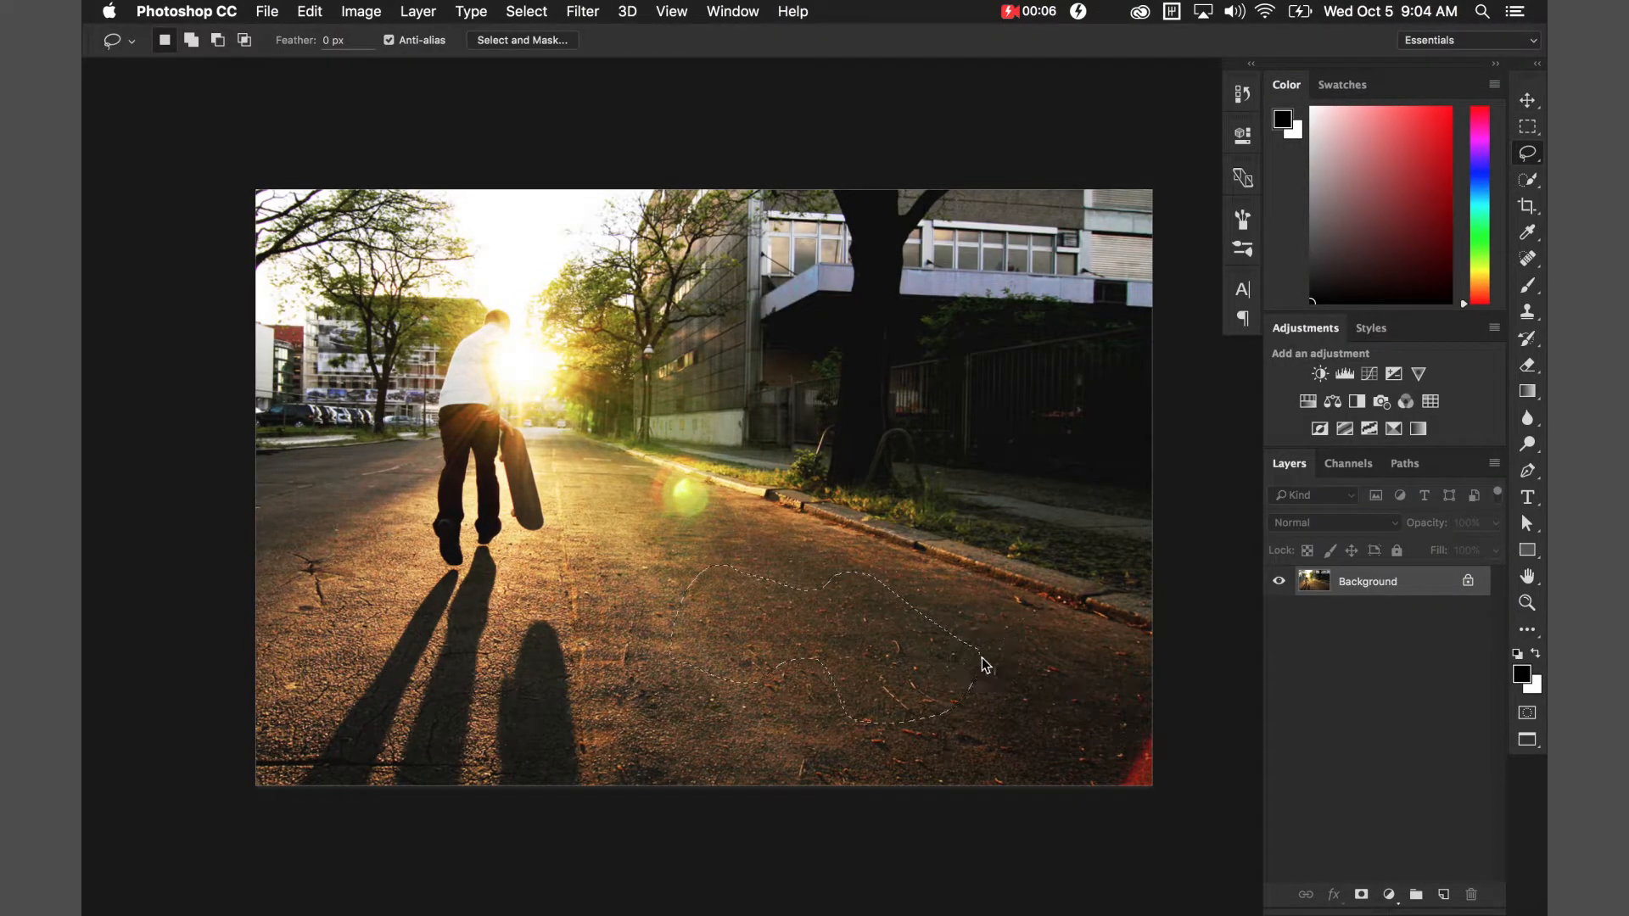
pyautogui.click(1527, 100)
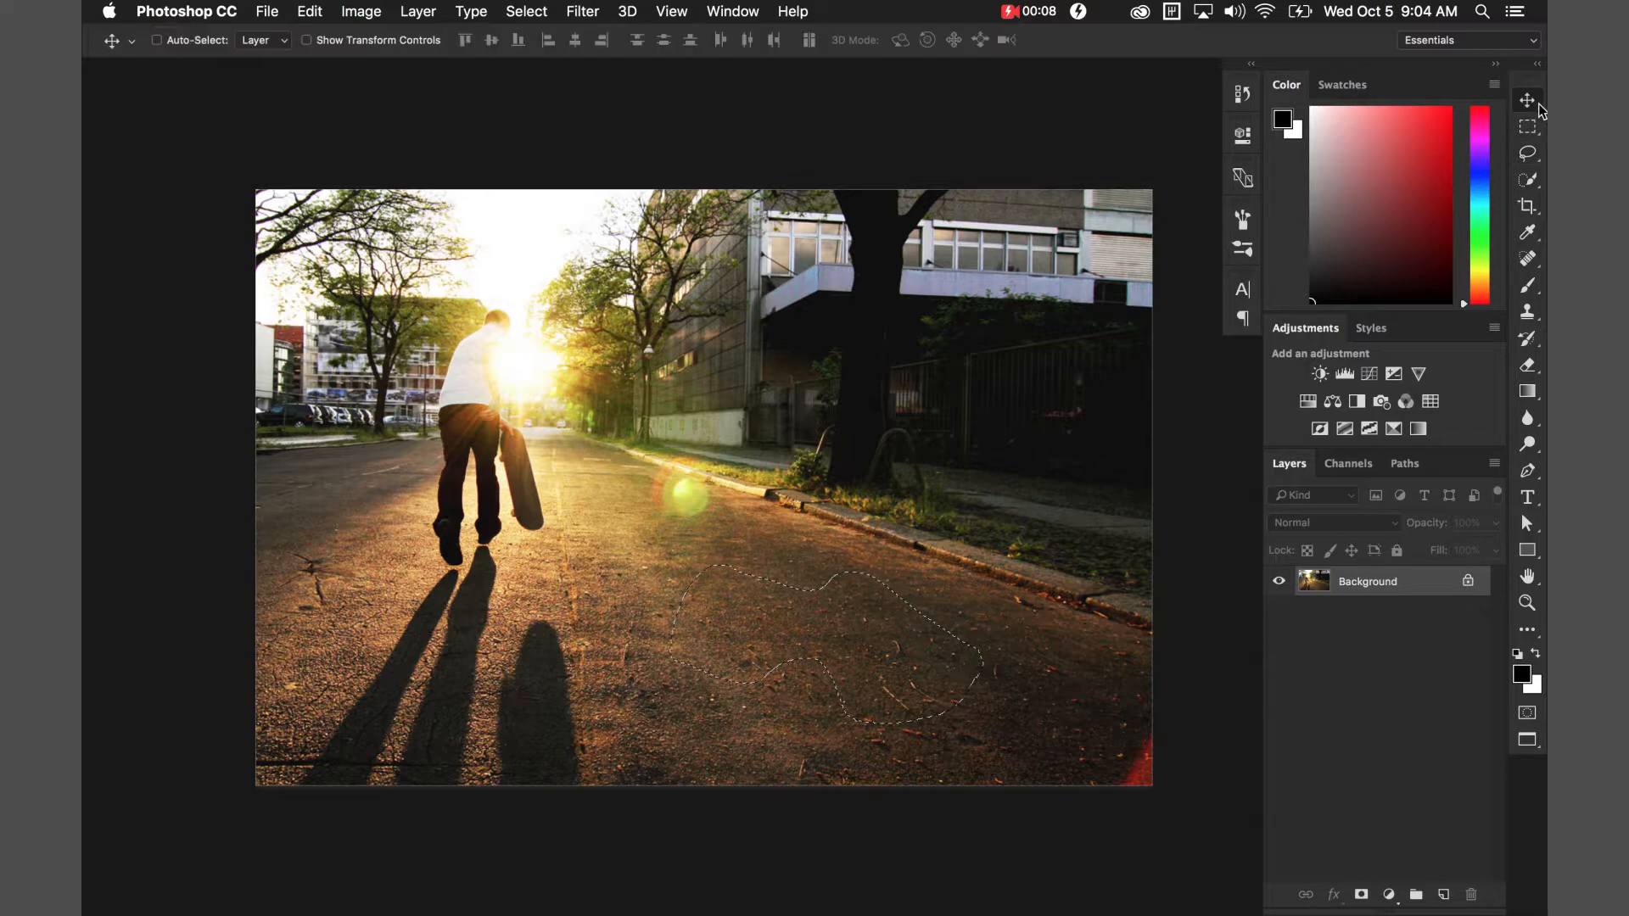
pyautogui.moveTo(906, 677)
pyautogui.mouseDown()
pyautogui.moveTo(858, 546)
pyautogui.moveTo(846, 556)
pyautogui.mouseUp()
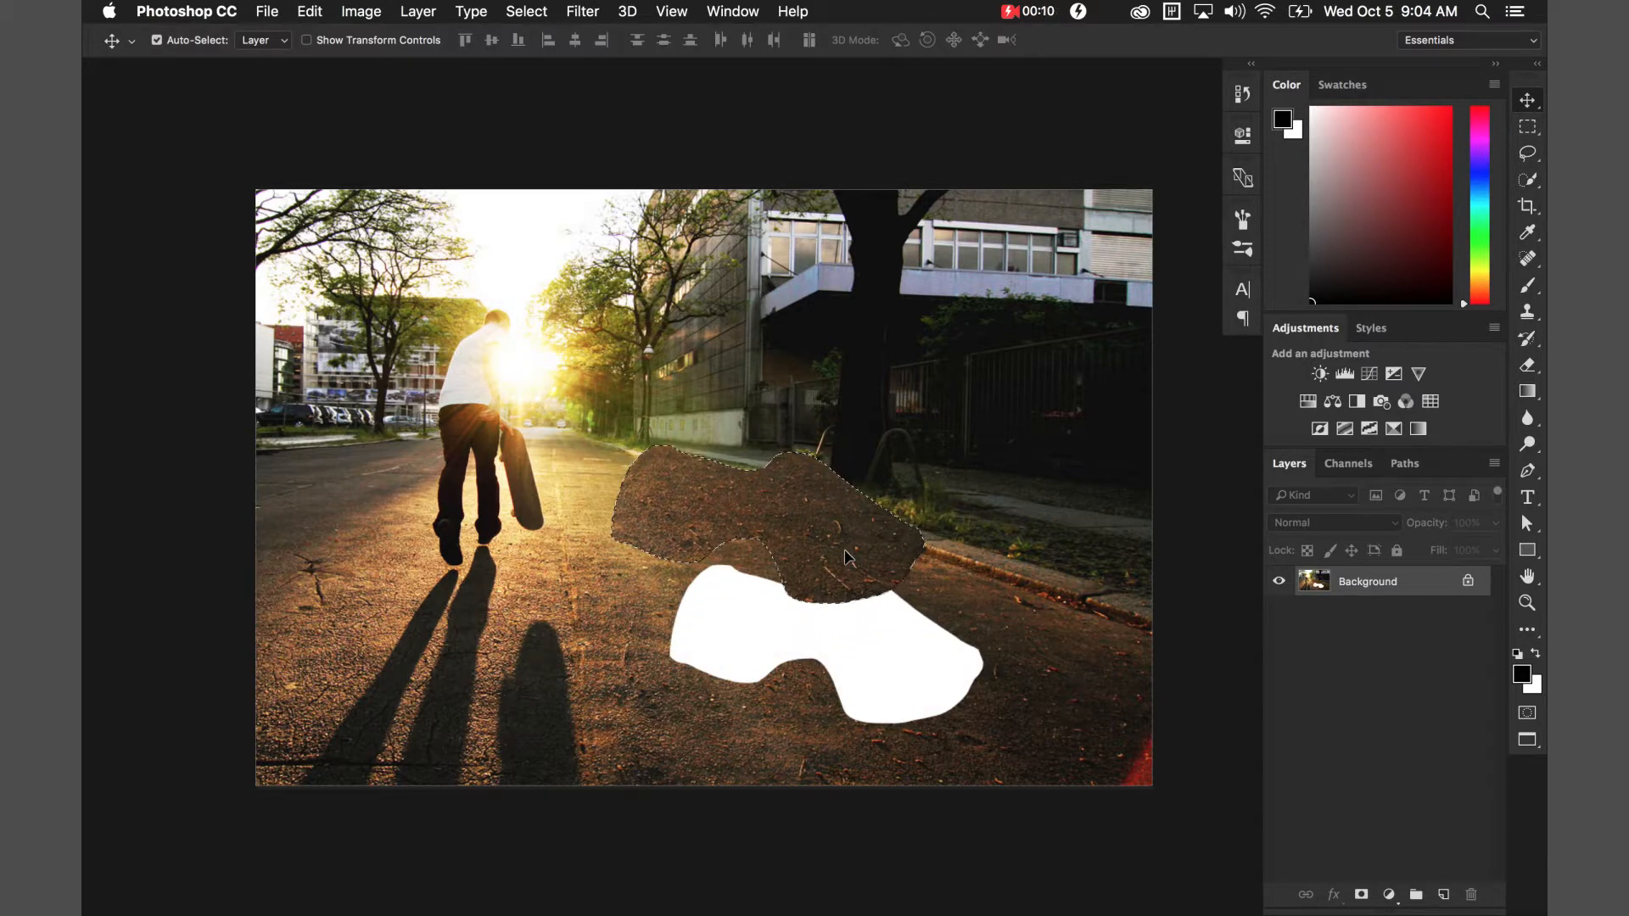
pyautogui.press('super+z')
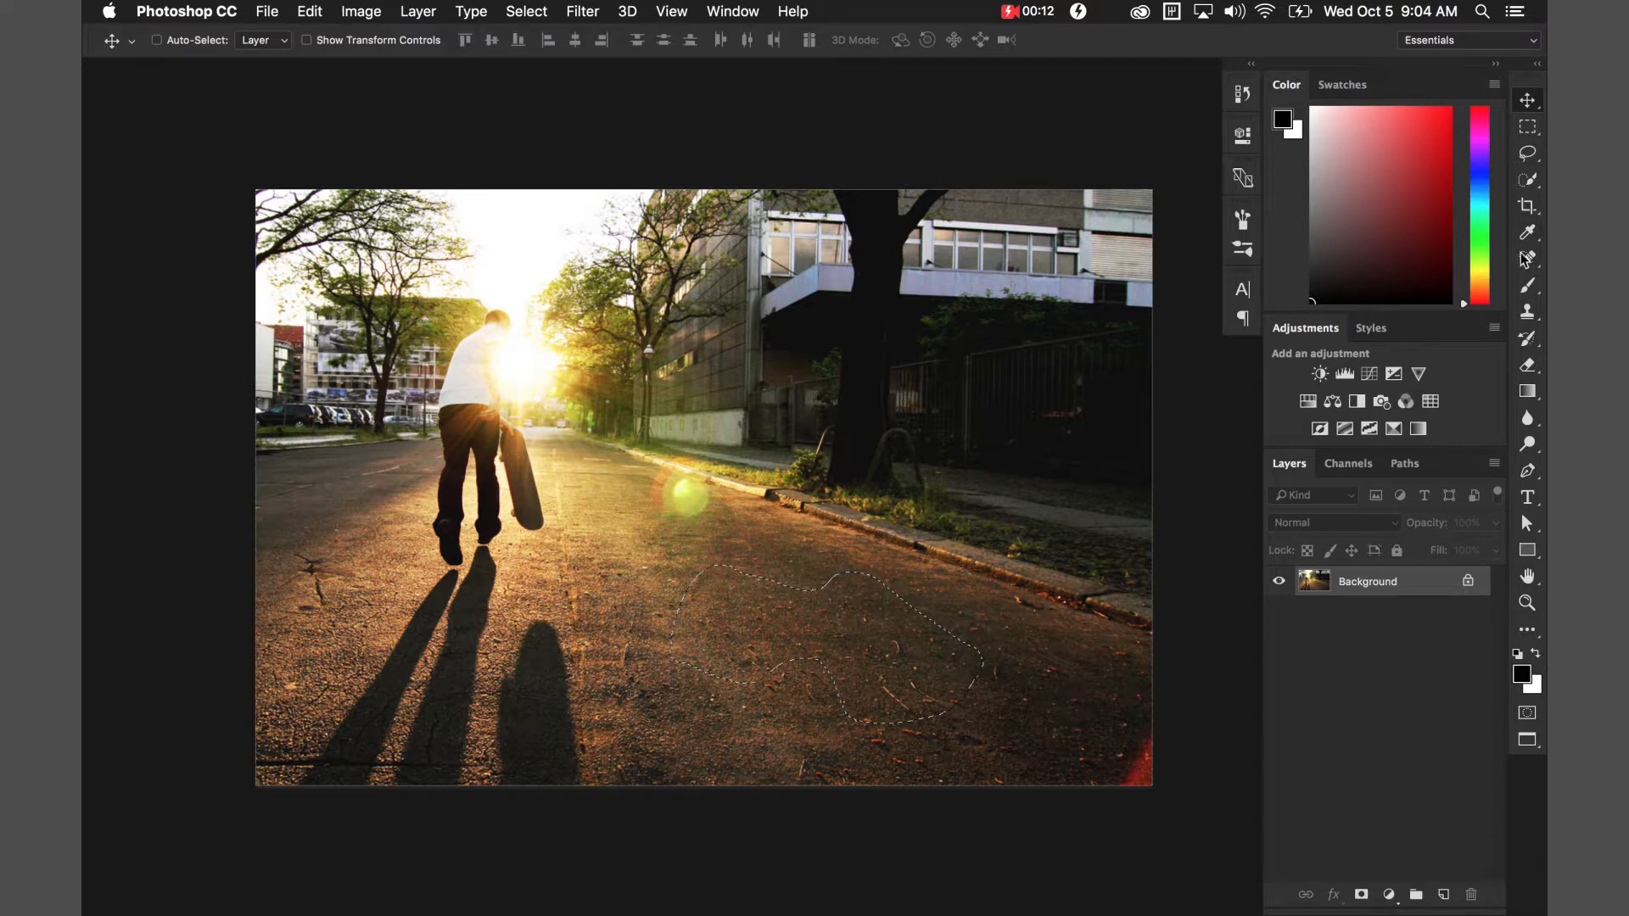
# Clear the selection, outline the curb strip with the Polygonal Lasso tool, and copy it to a new layer.
pyautogui.moveTo(1527, 154); pyautogui.dragTo(1500, 169)
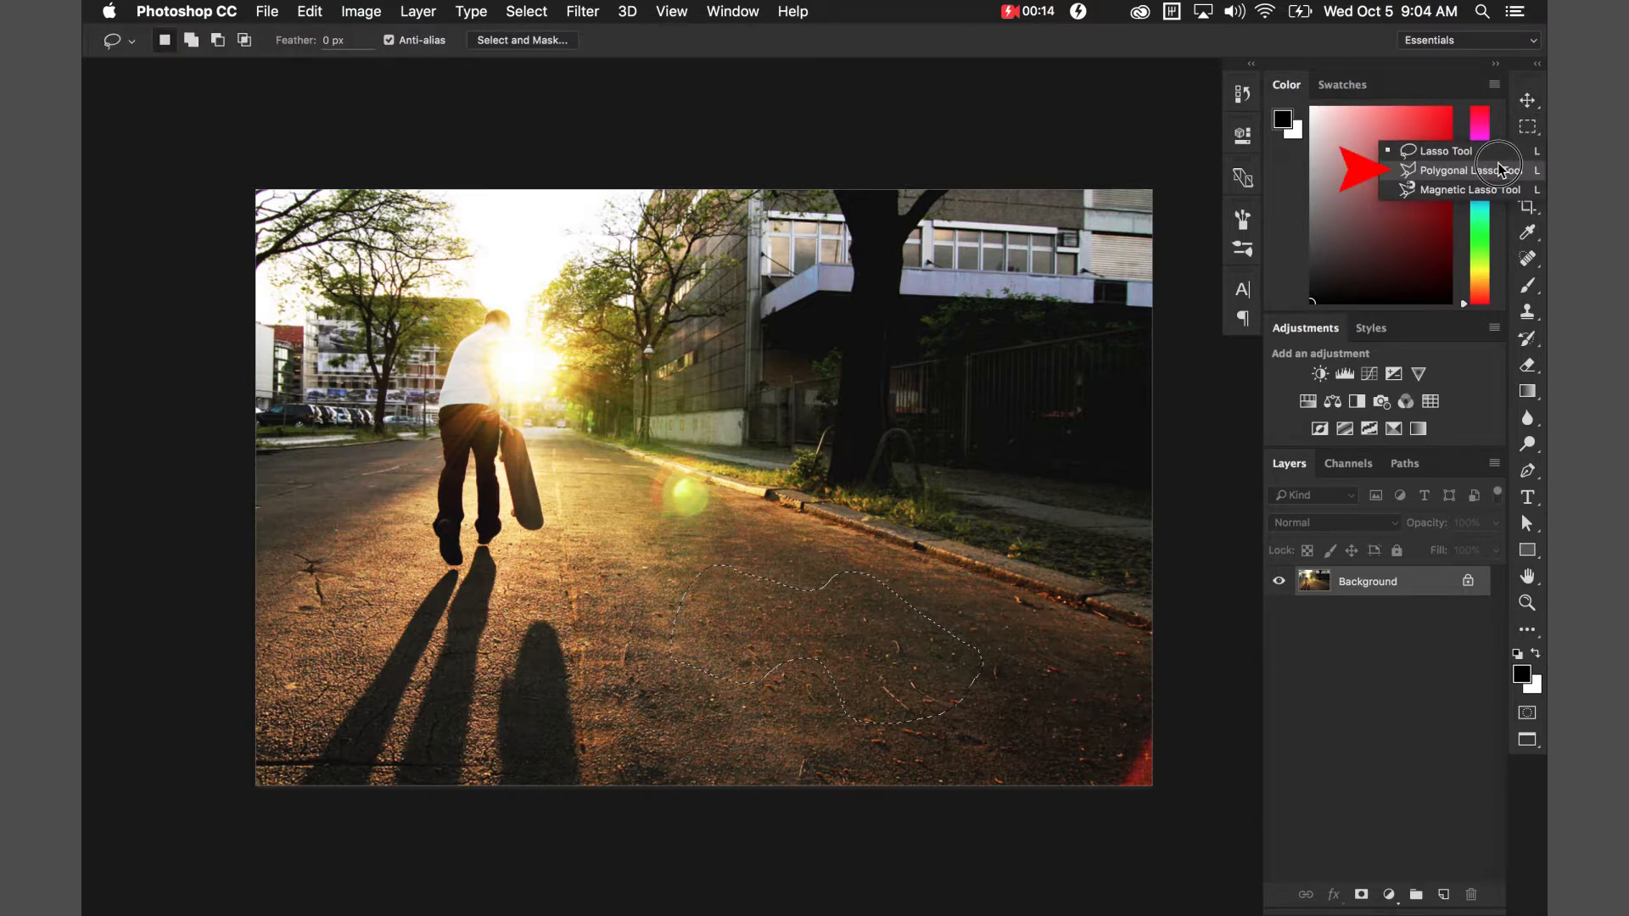
pyautogui.moveTo(1500, 170); pyautogui.dragTo(1509, 173)
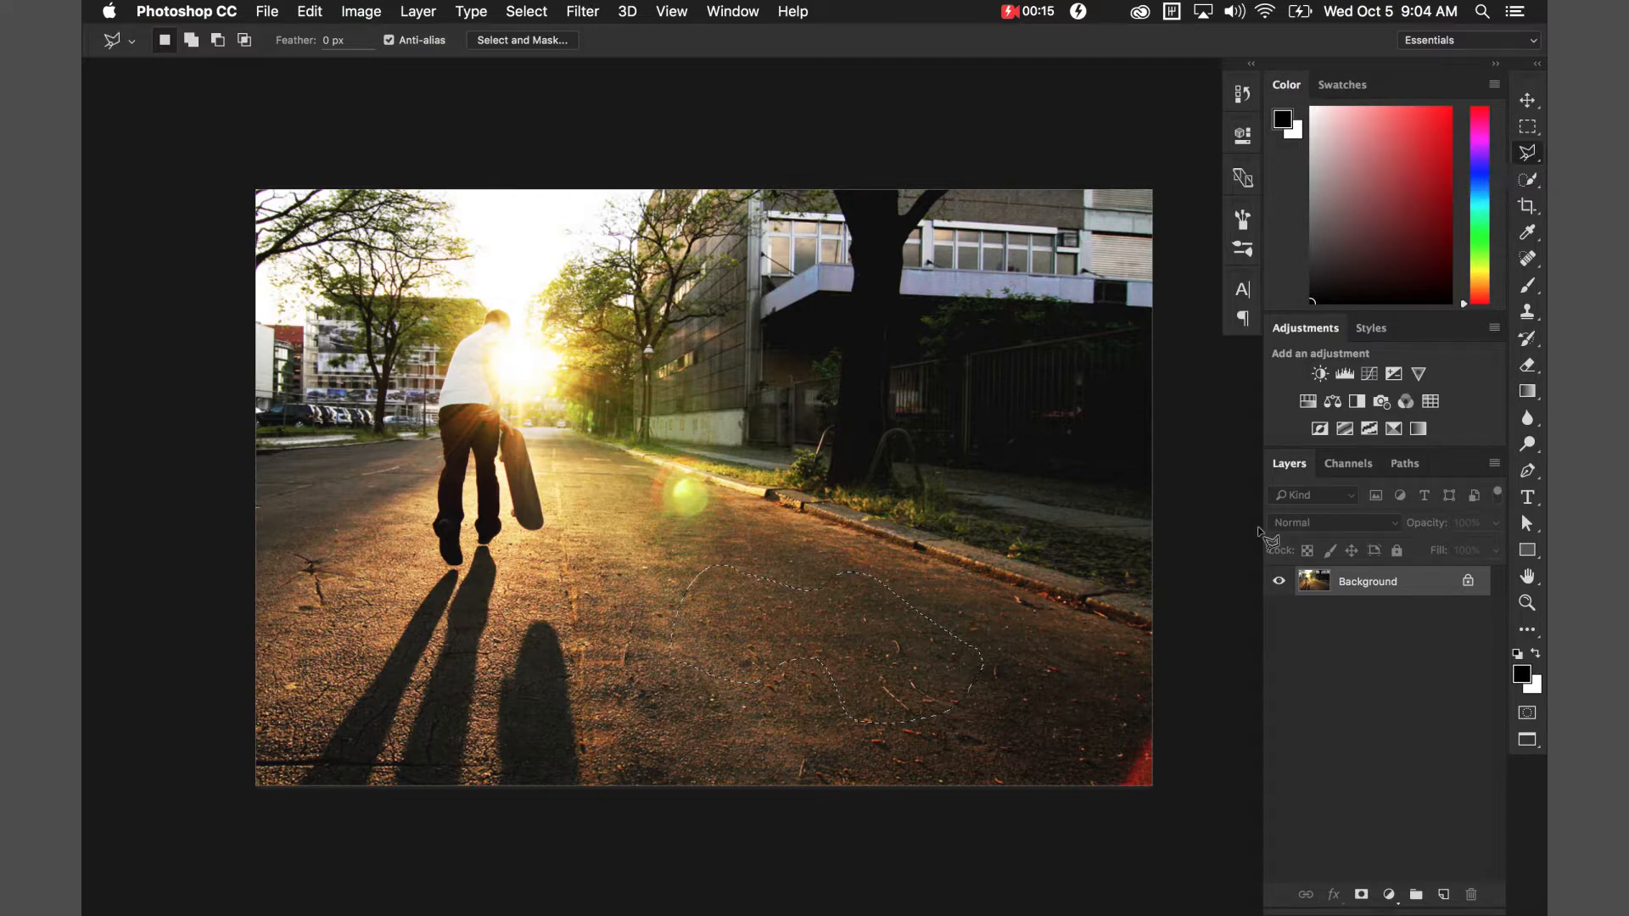
pyautogui.press('super+d')
pyautogui.click(1158, 636)
pyautogui.click(637, 450)
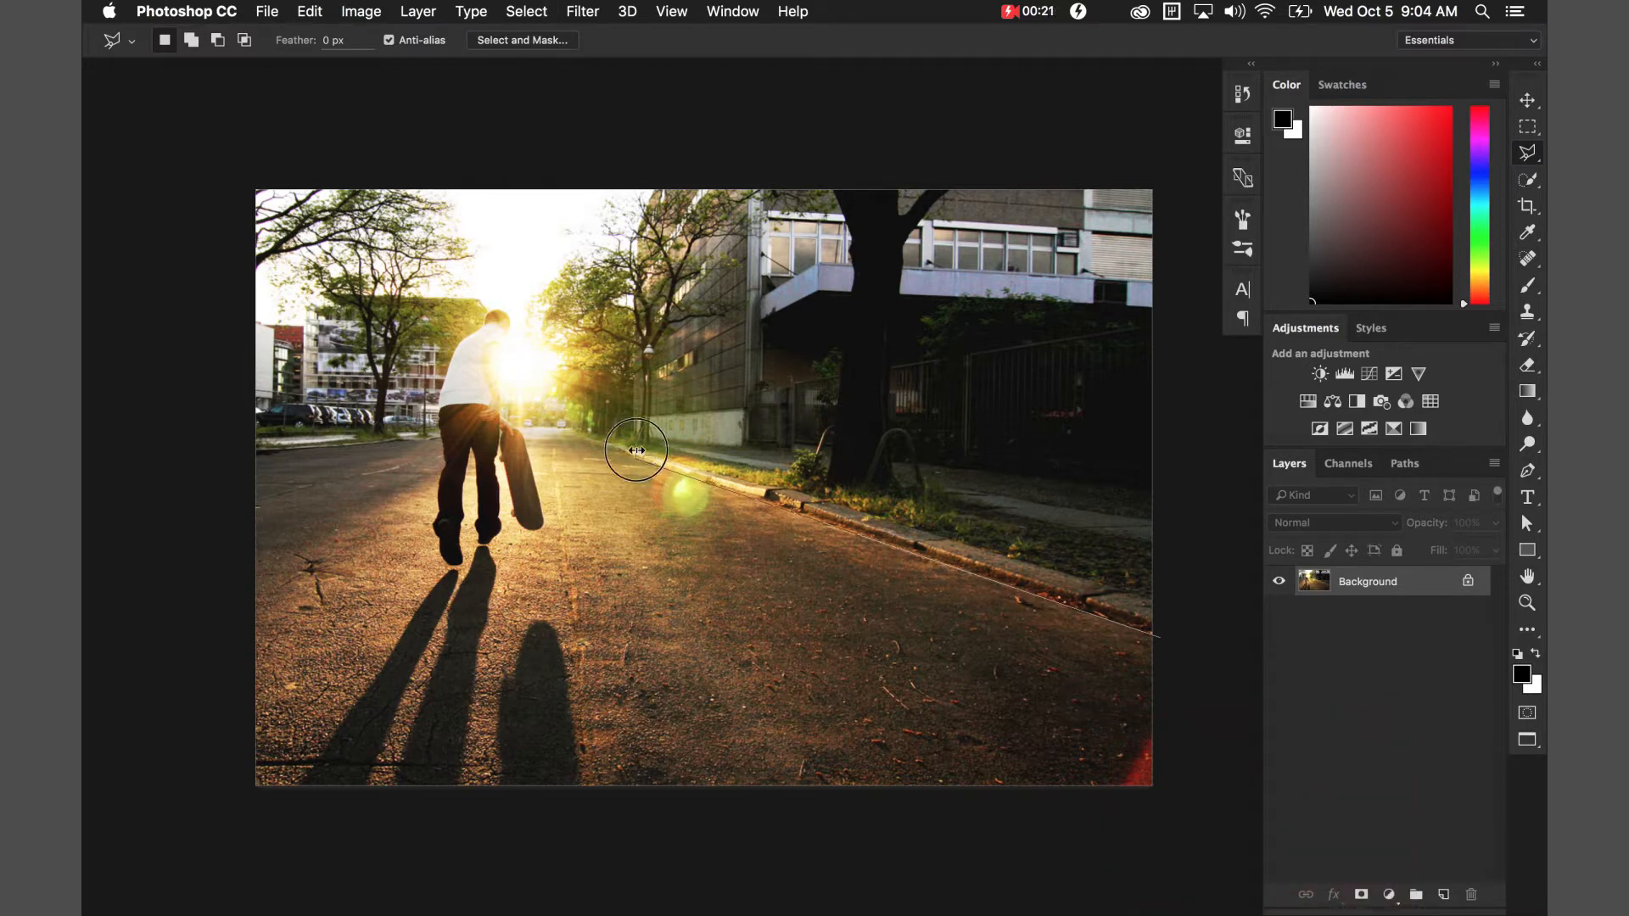
pyautogui.click(1186, 608)
pyautogui.click(1160, 638)
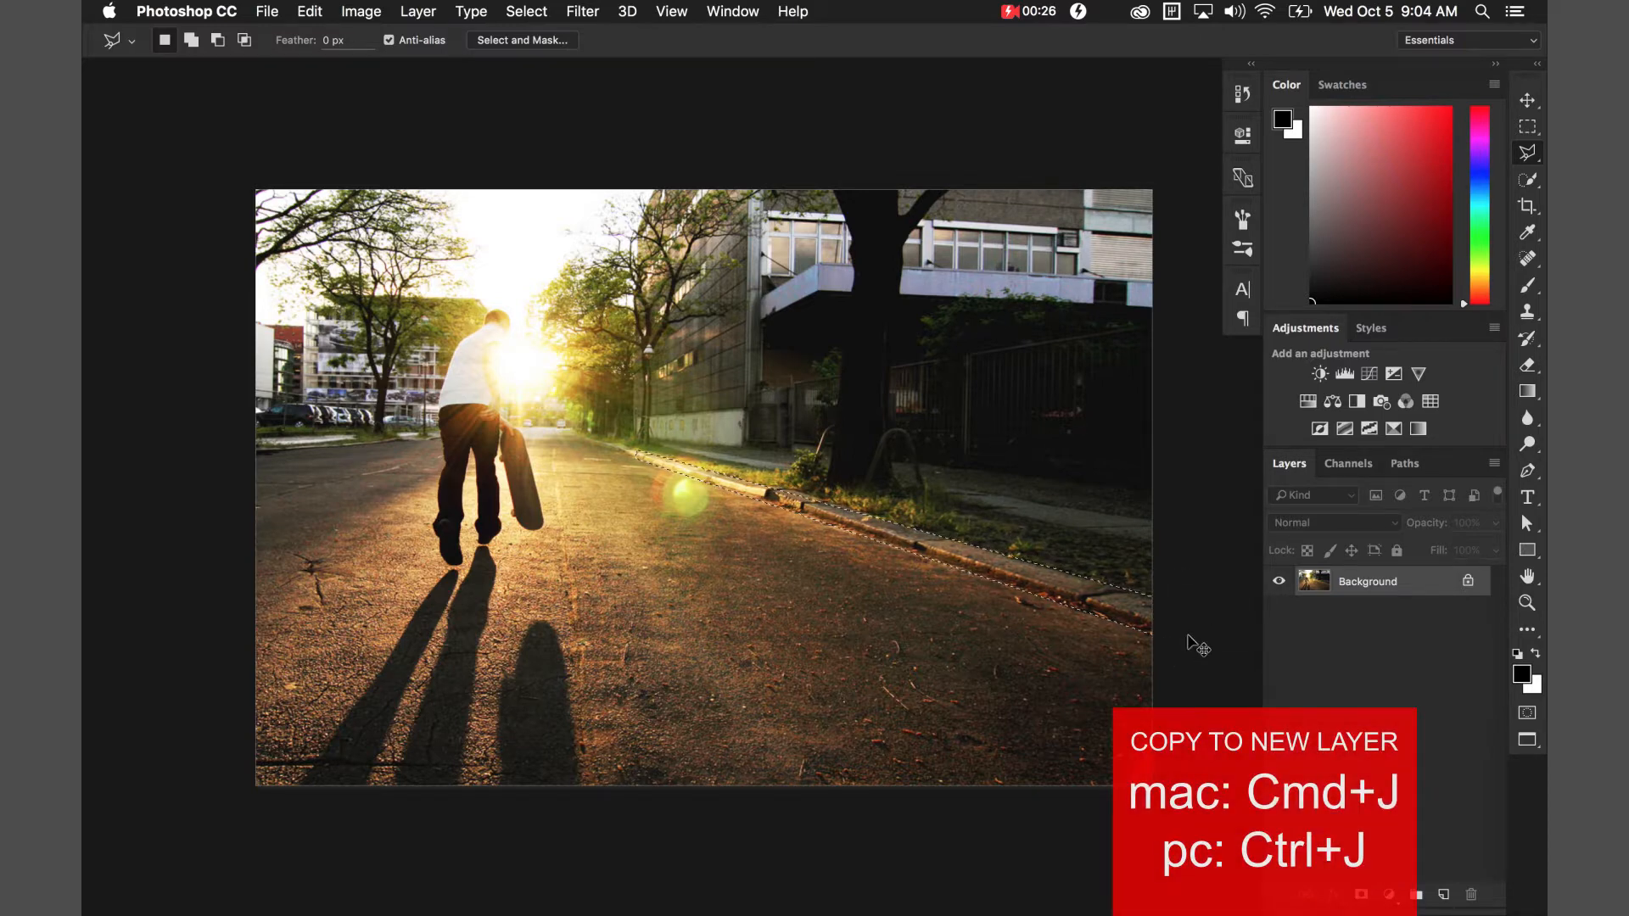
pyautogui.press('super+j')
pyautogui.press('v')
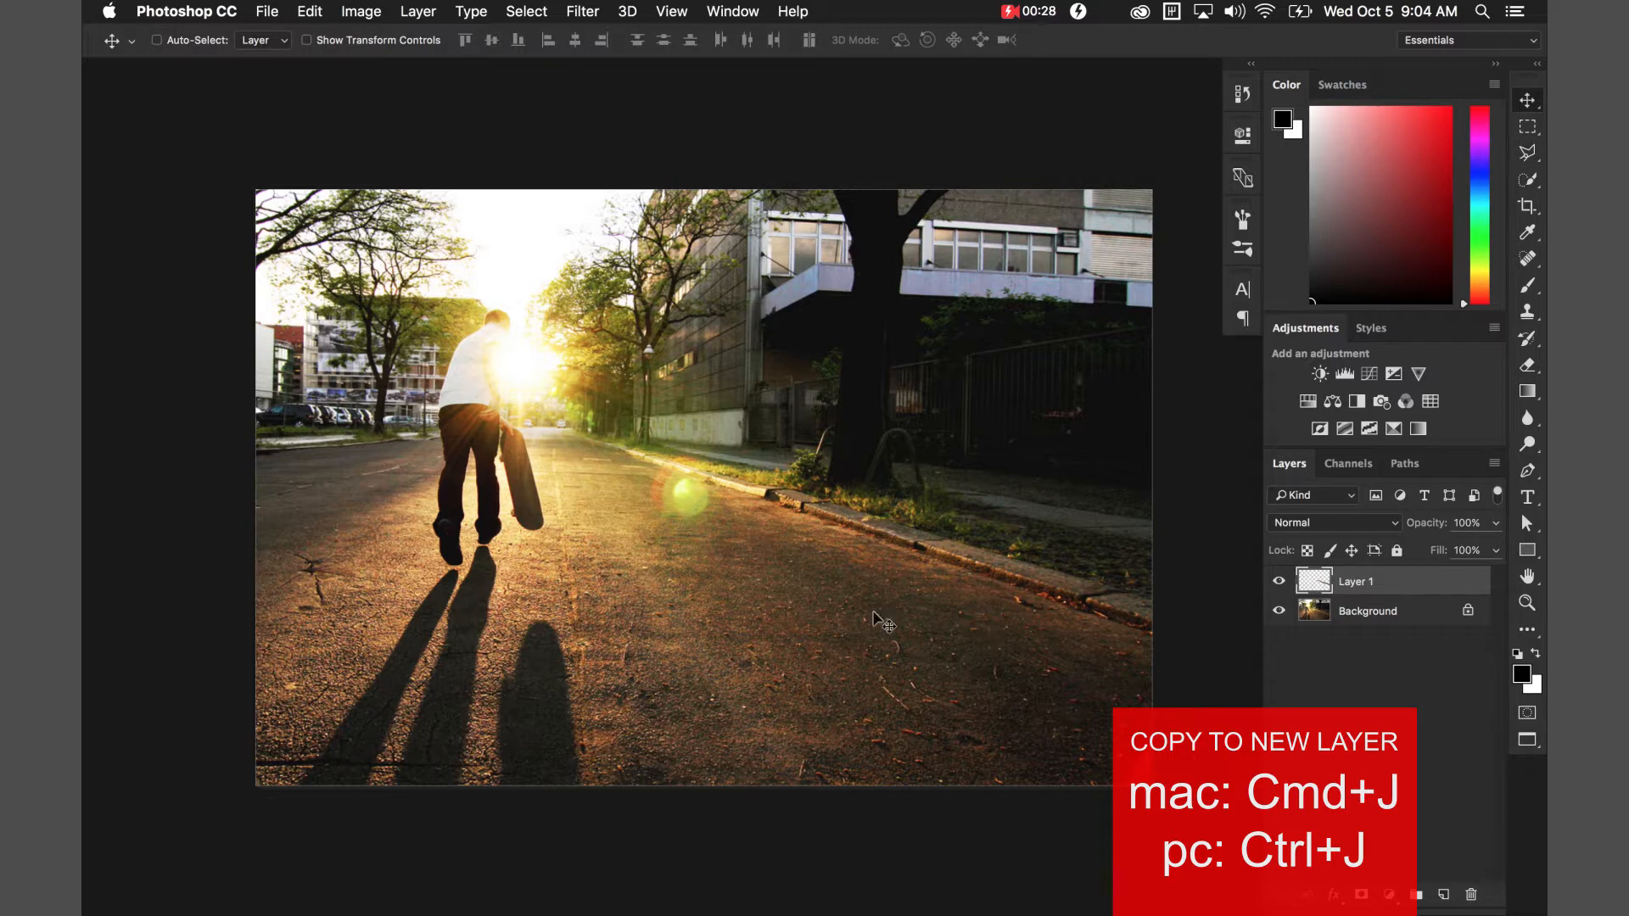
# Free Transform the curb copy on Layer 1, distorting its upper-left corner inward toward the tree, and move the piece in front of the trunk.
pyautogui.click(310, 11)
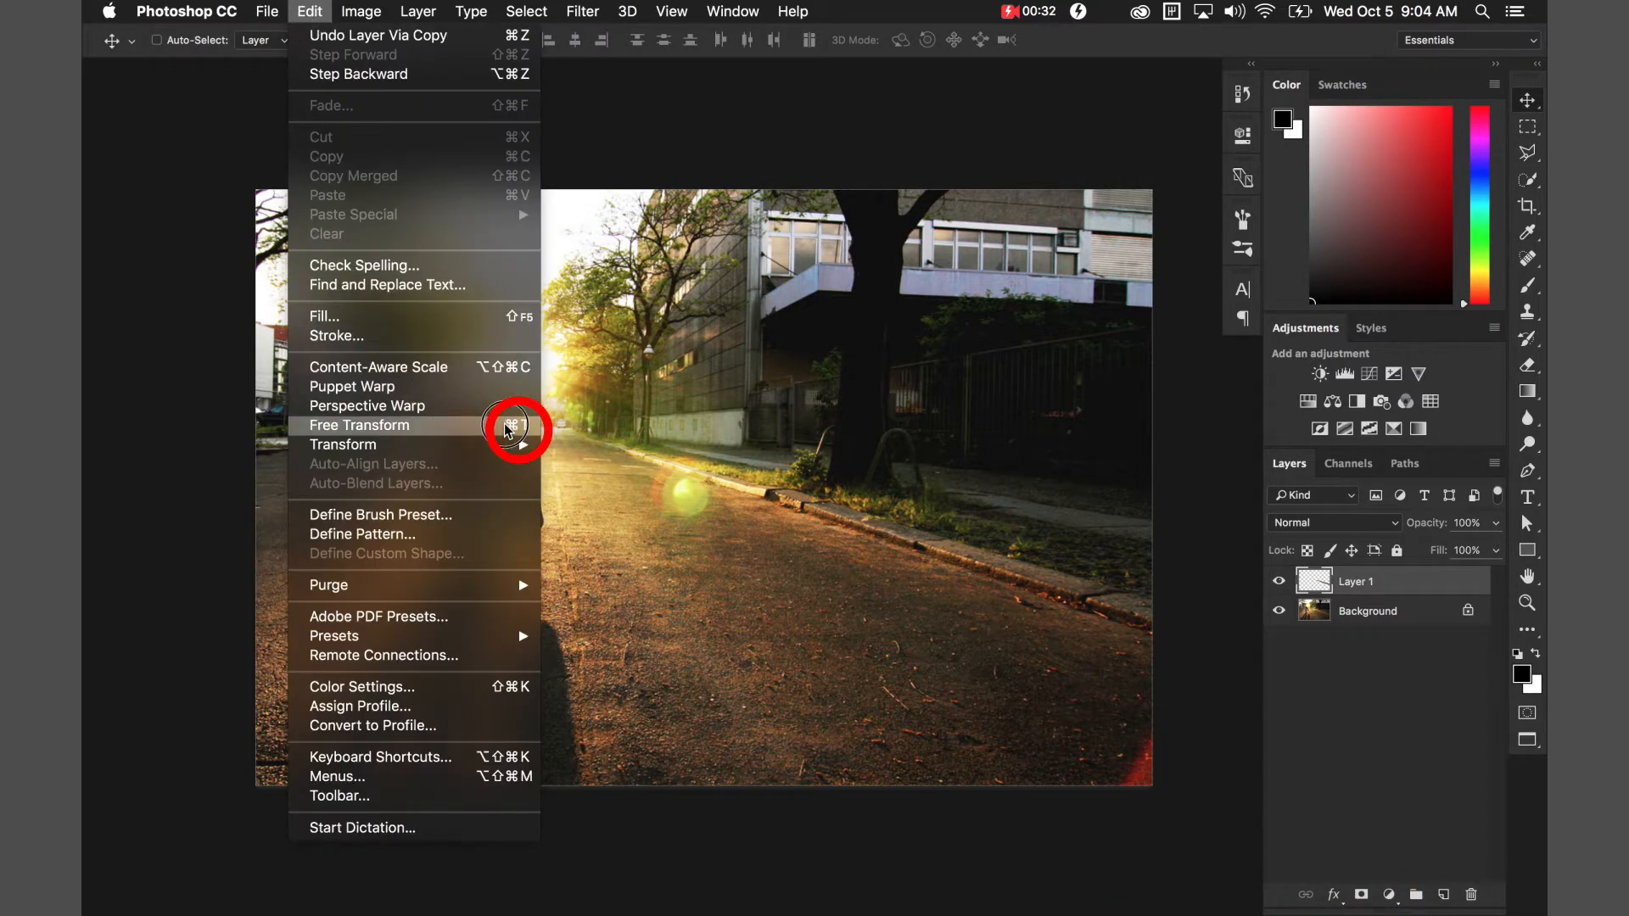
pyautogui.click(510, 431)
pyautogui.moveTo(1000, 588); pyautogui.dragTo(933, 625)
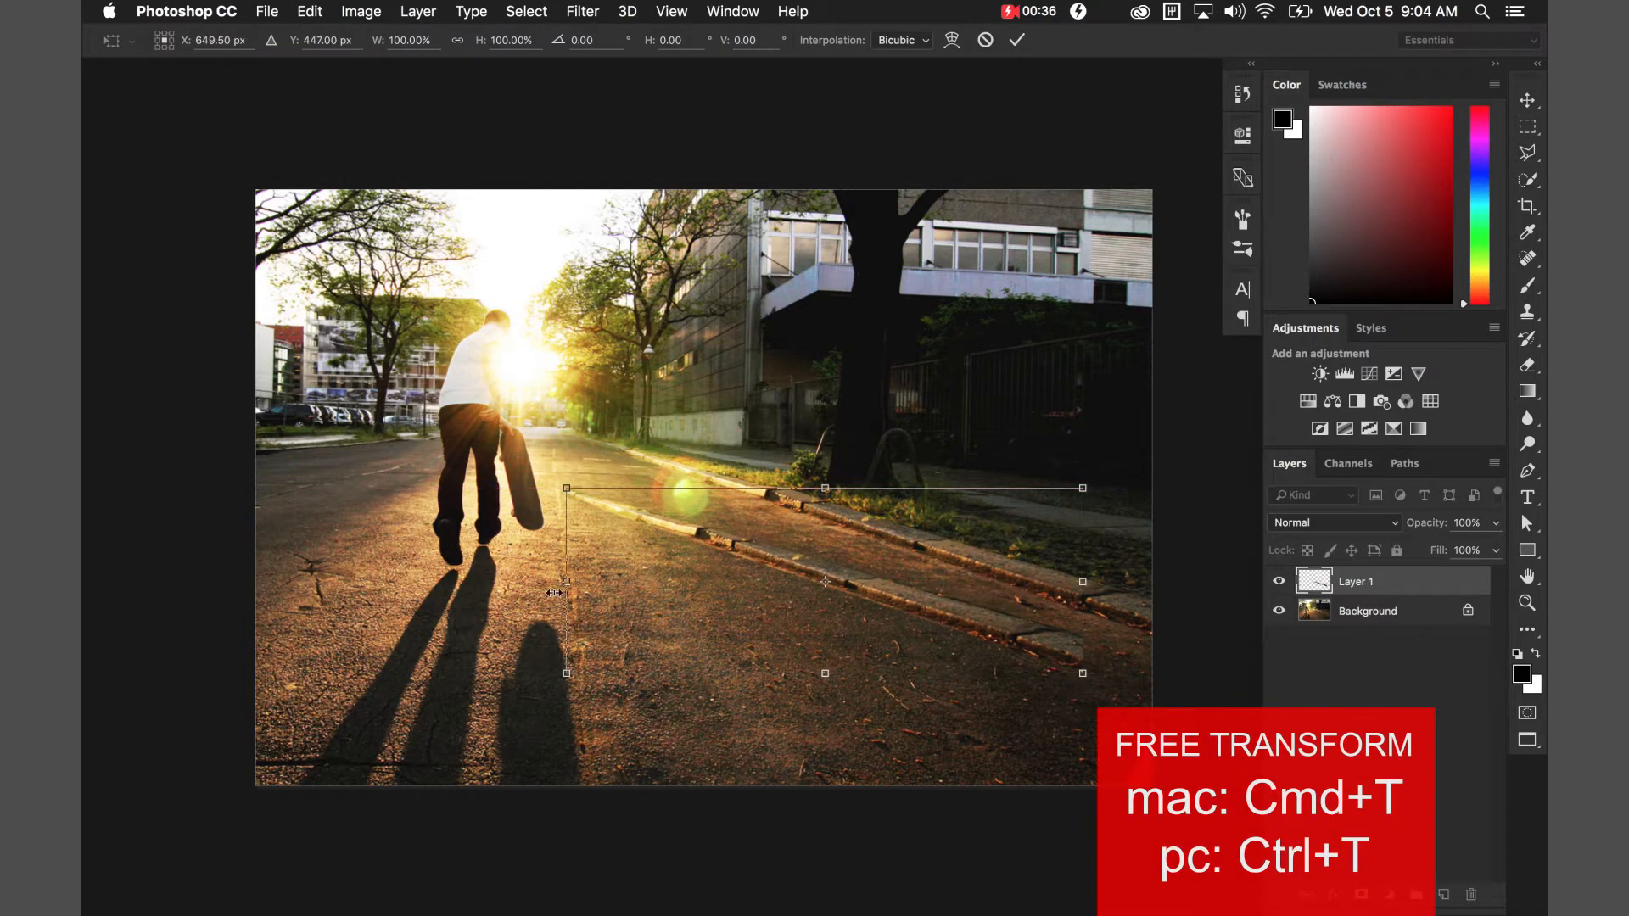
pyautogui.moveTo(563, 586)
pyautogui.mouseDown()
pyautogui.moveTo(729, 585)
pyautogui.moveTo(571, 585)
pyautogui.mouseUp()
pyautogui.moveTo(830, 673); pyautogui.dragTo(826, 640)
pyautogui.moveTo(573, 491); pyautogui.dragTo(848, 450)
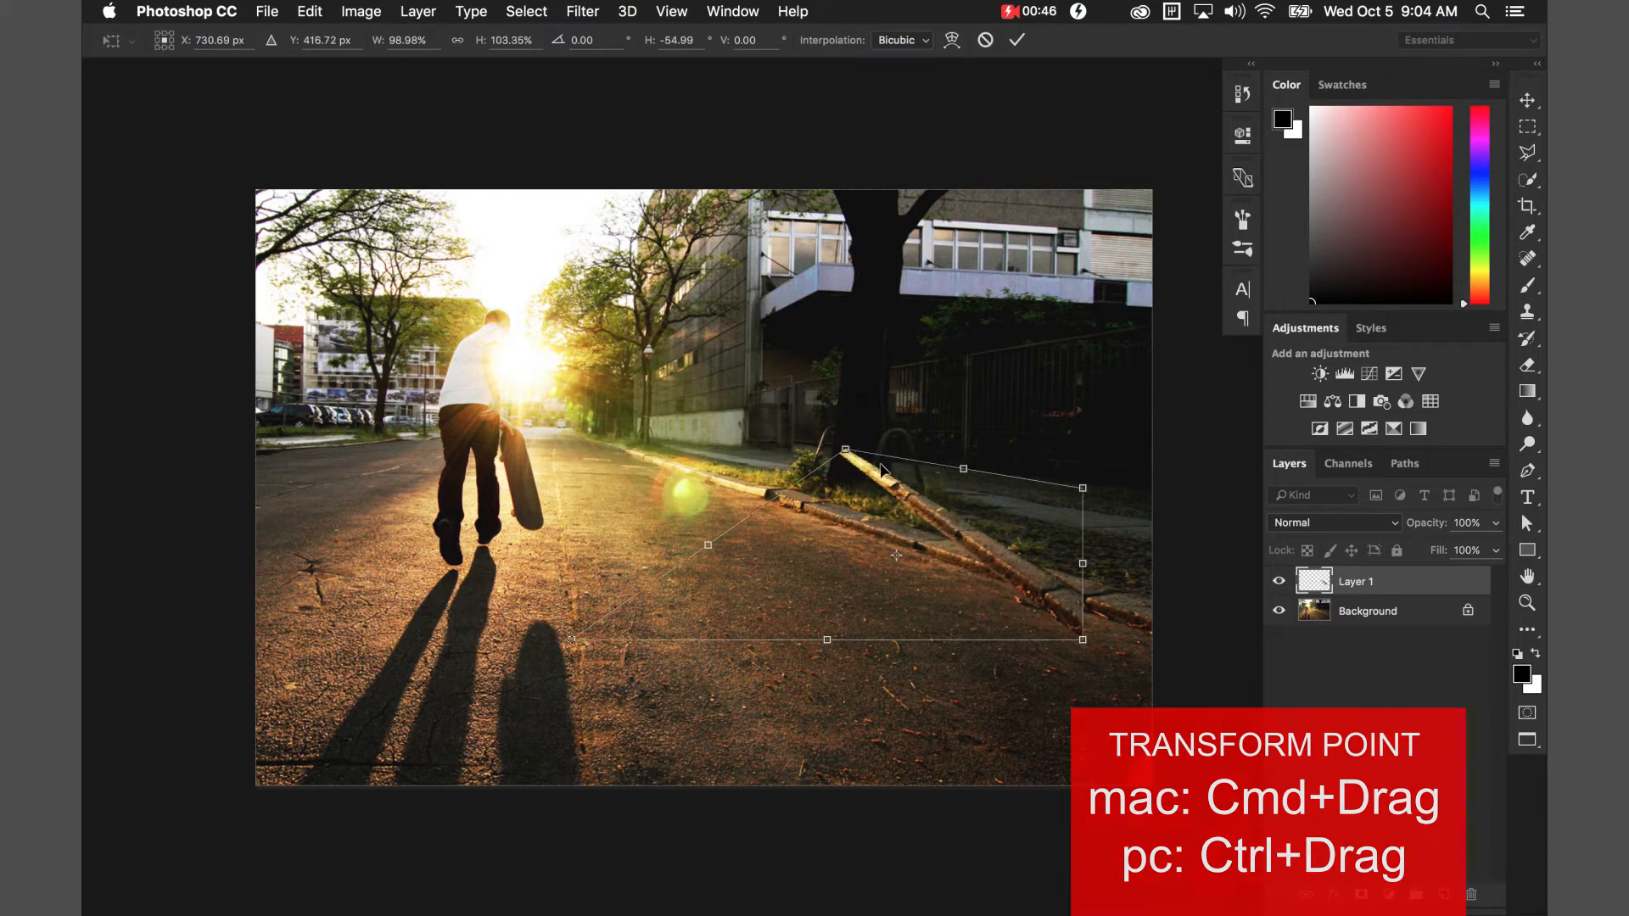
pyautogui.click(1017, 40)
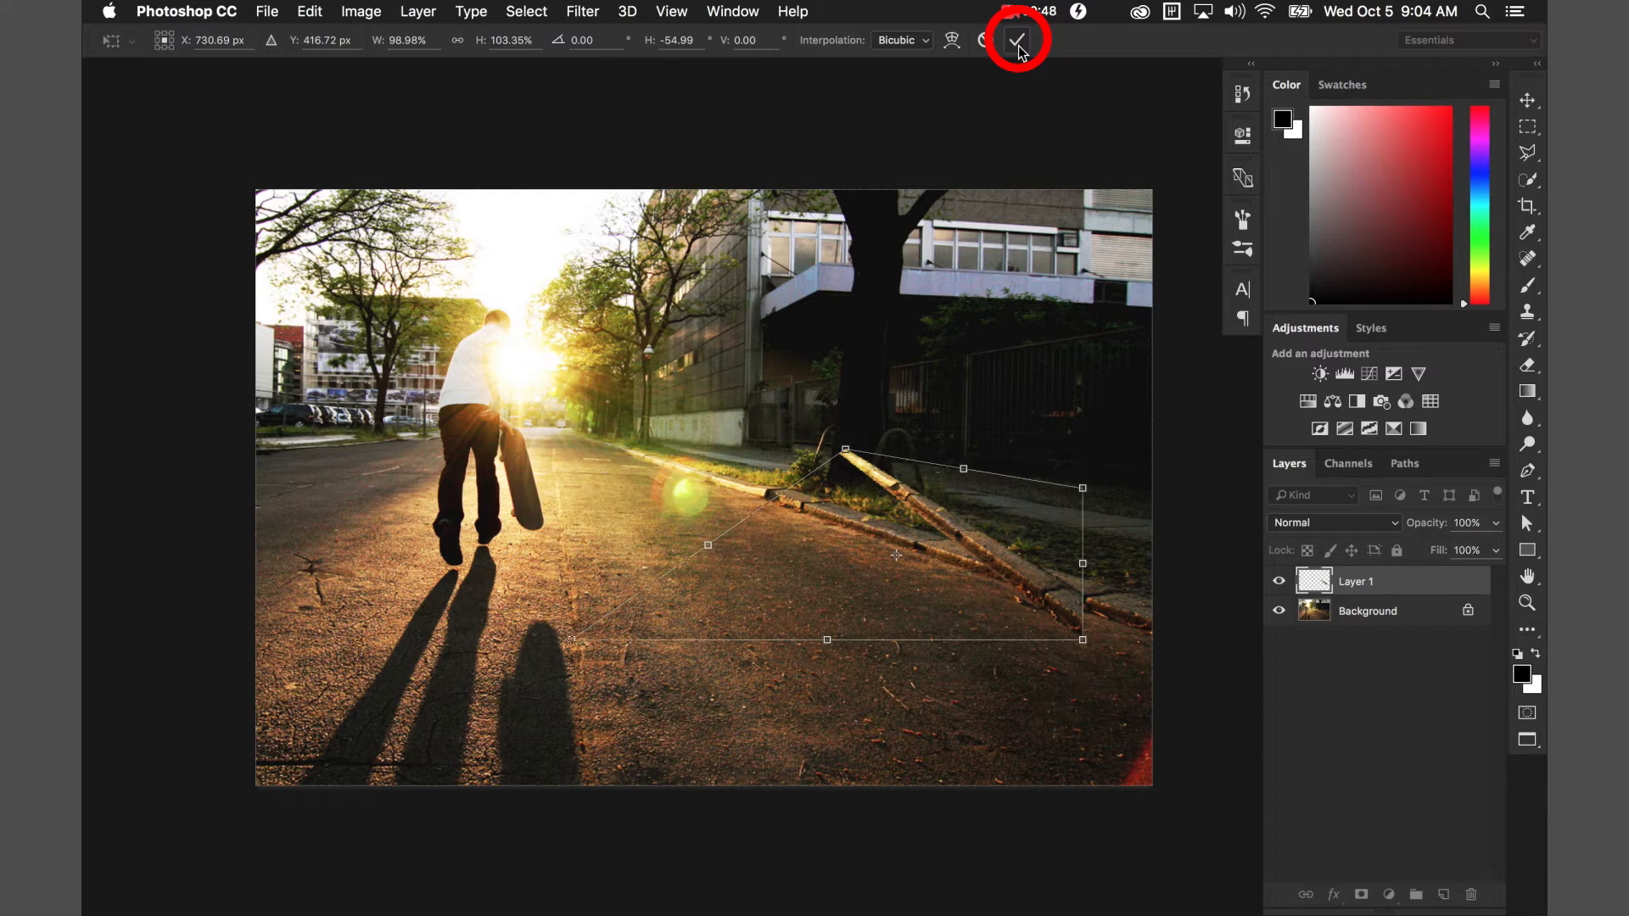
pyautogui.moveTo(1006, 578); pyautogui.dragTo(912, 508)
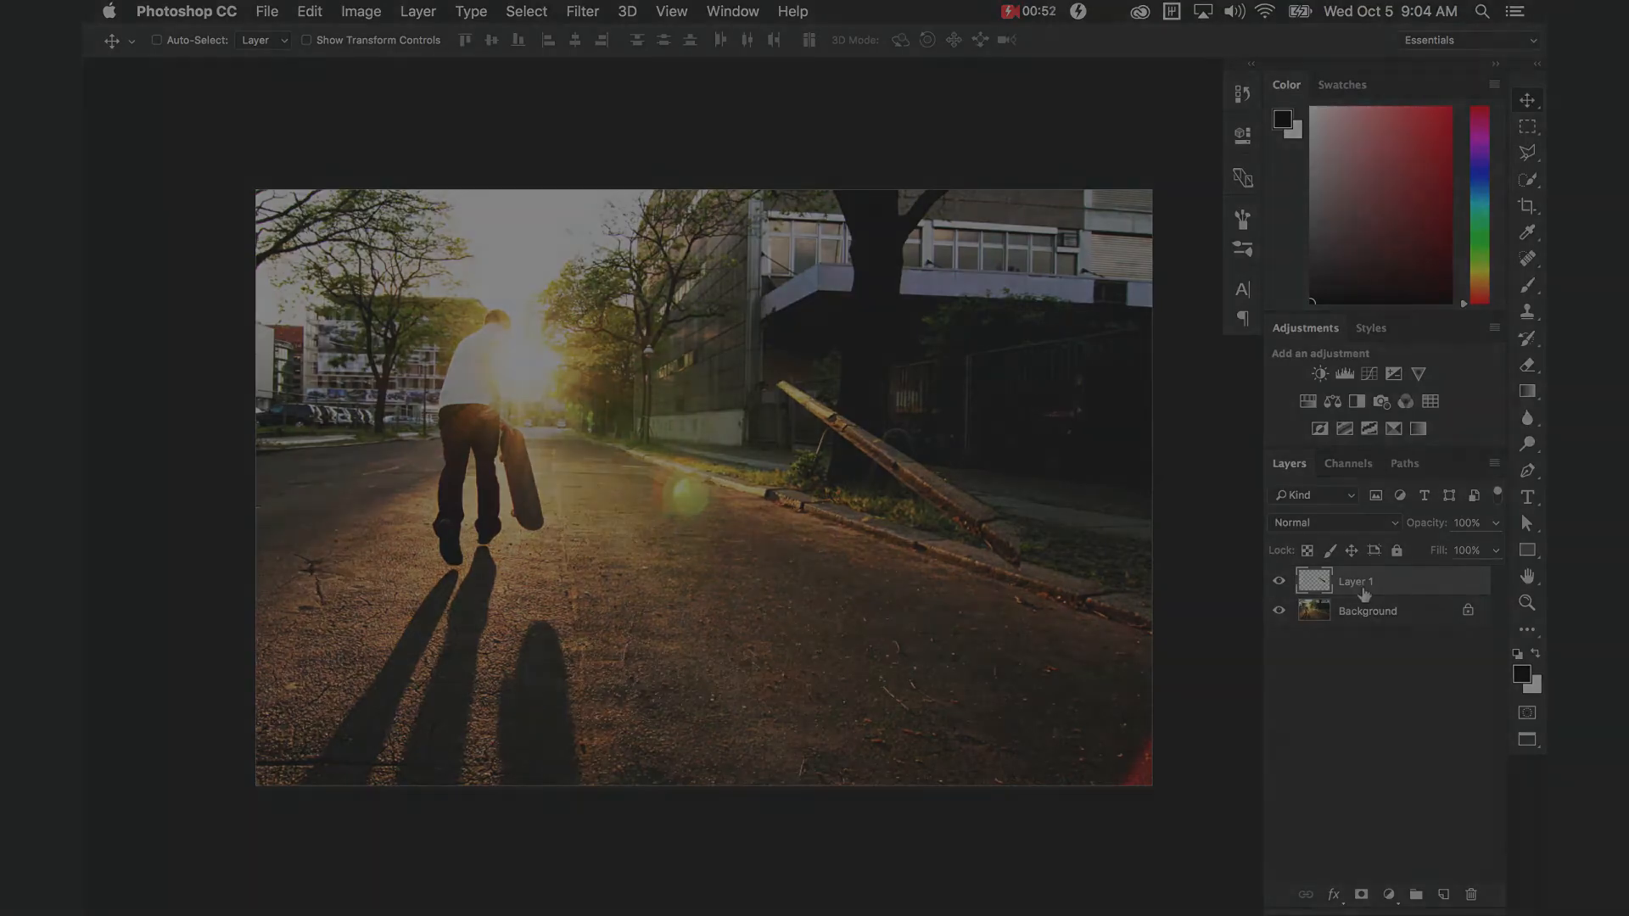